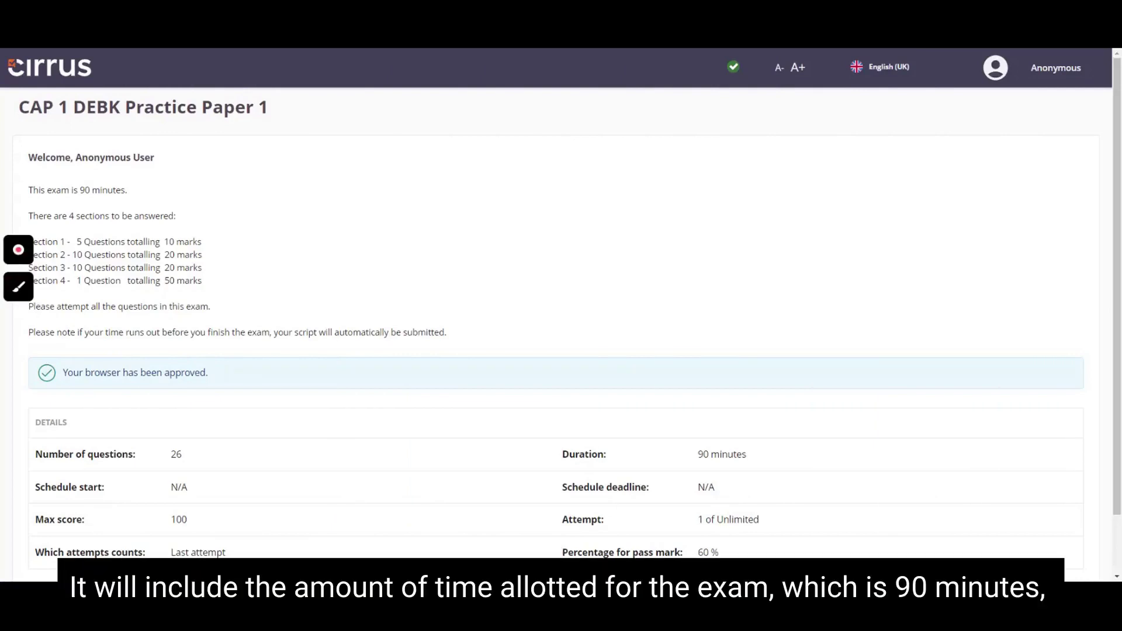
- Start the CAP 1 DEBK Practice Paper 1 assessment after noting its 90-minute duration
drag(80, 190, 125, 190)
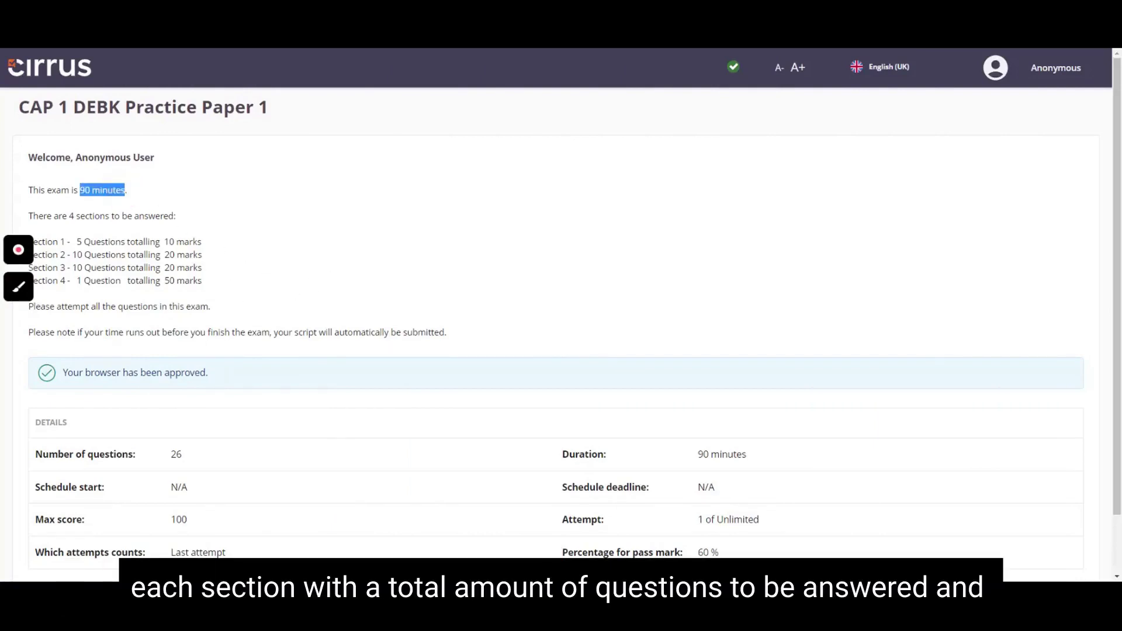
click(181, 241)
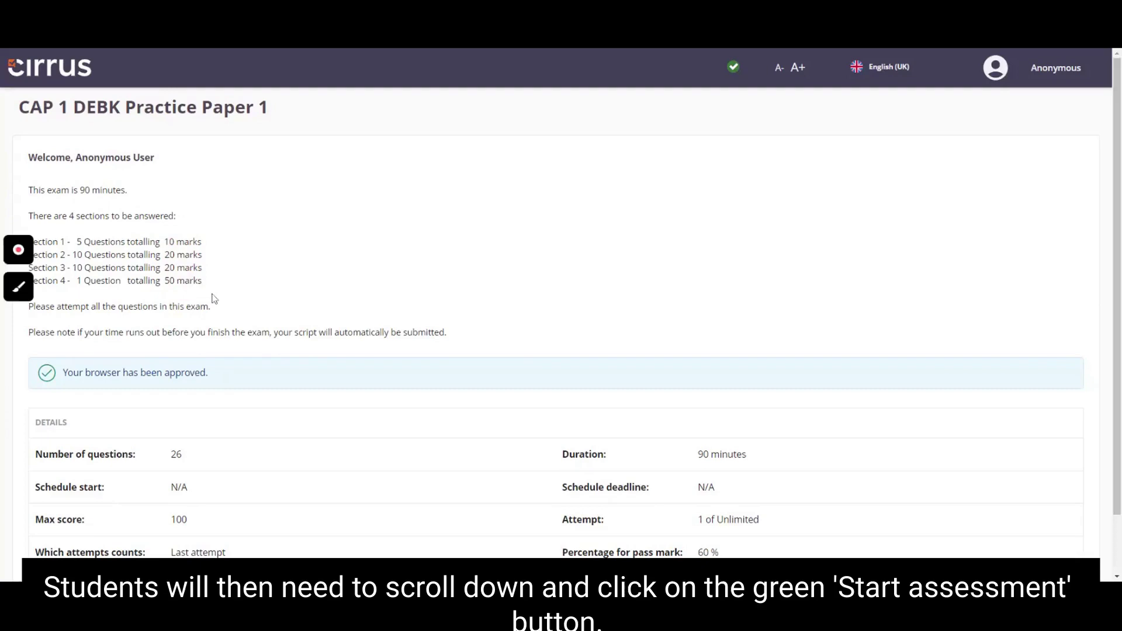
scroll(215, 300, down, 1)
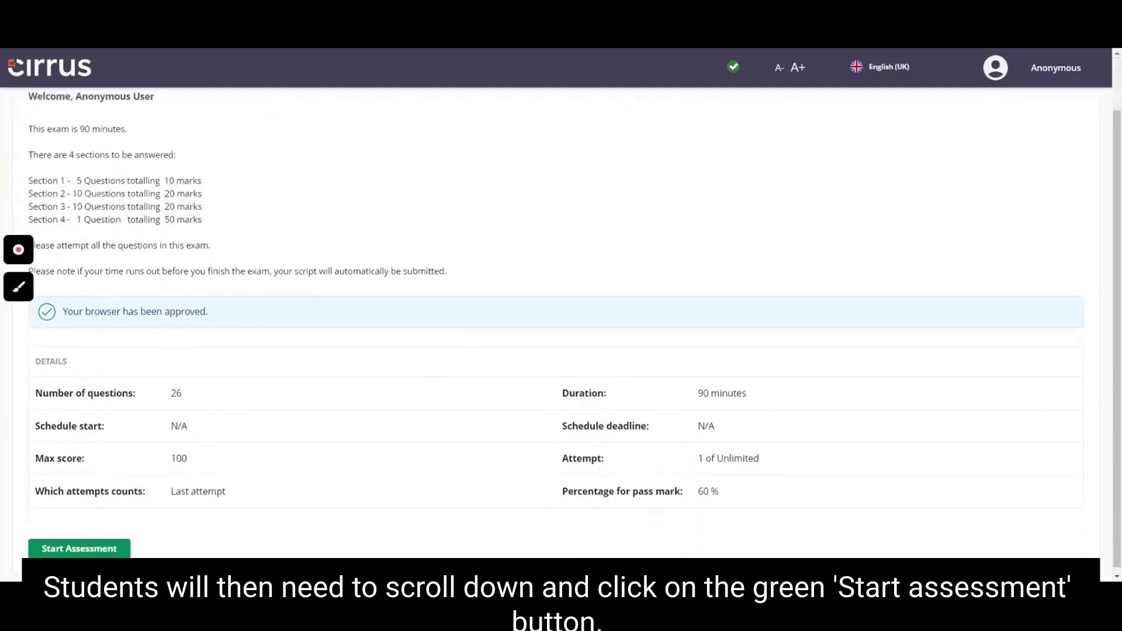
click(110, 547)
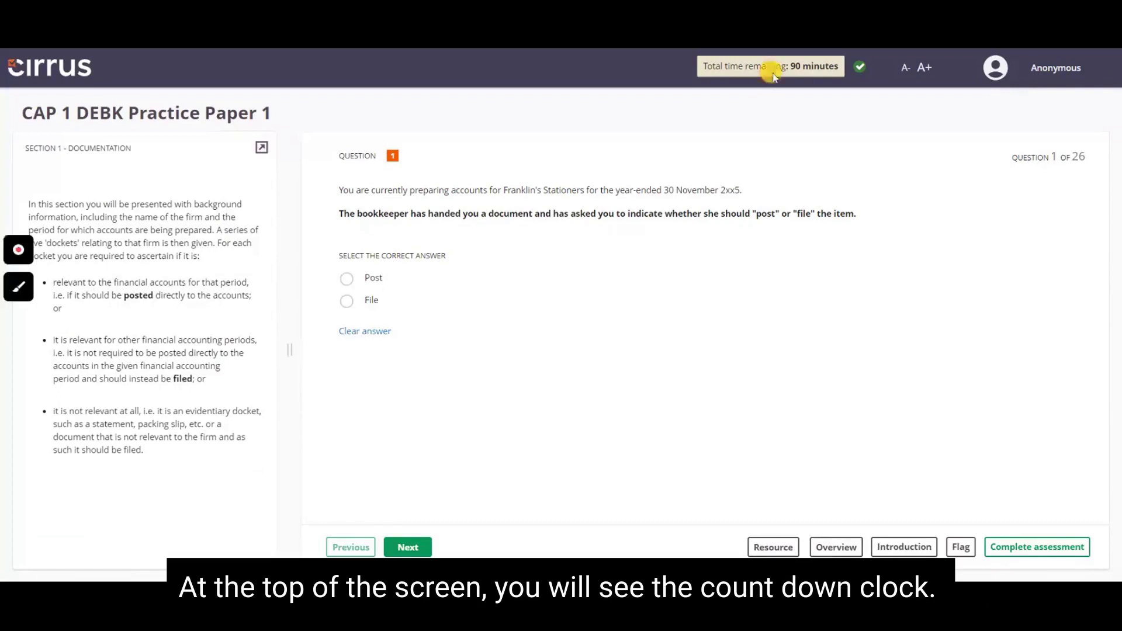
- Enlarge the exam text by one net size step and nudge the panel divider wider
click(925, 69)
click(939, 69)
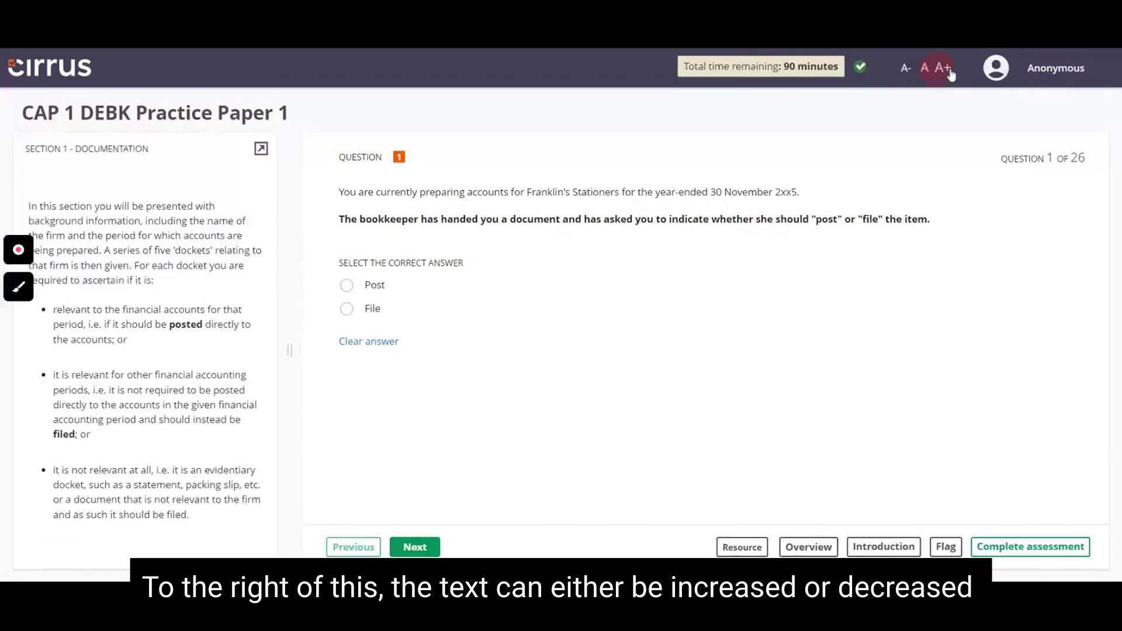
click(950, 70)
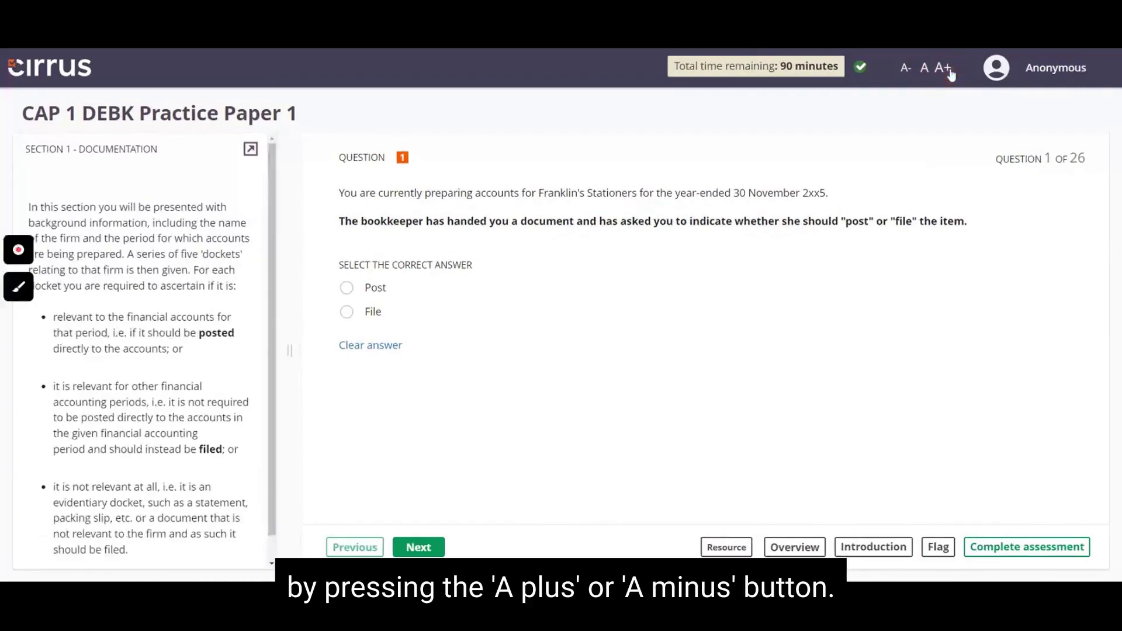
click(949, 71)
click(904, 68)
click(904, 69)
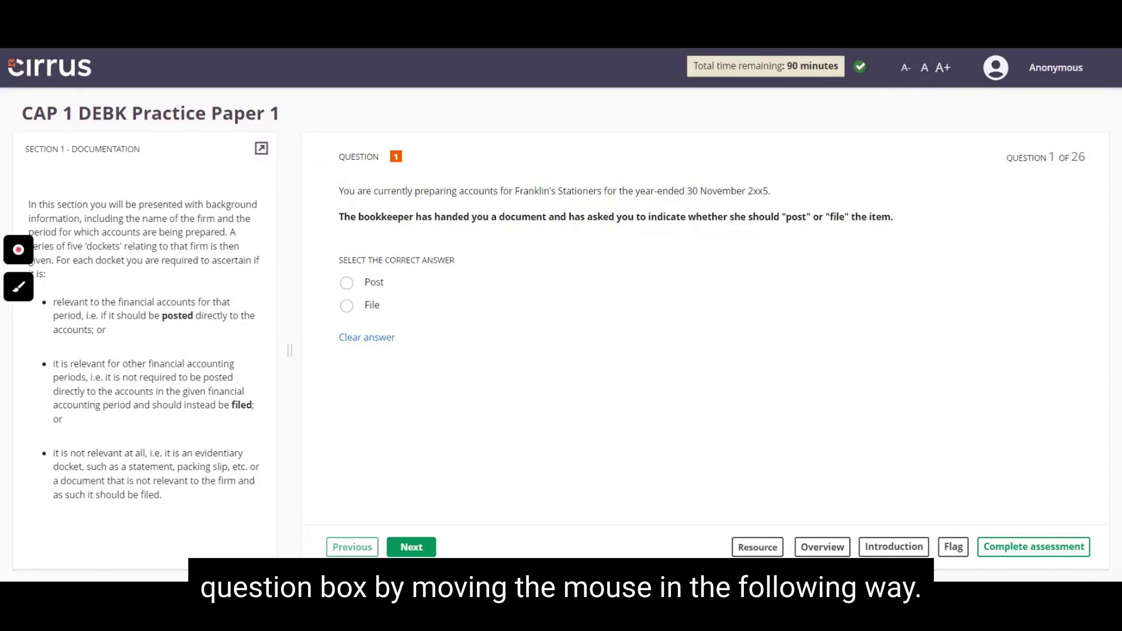
mouse_move(288, 350)
mouse_down()
mouse_move(159, 343)
mouse_move(475, 353)
mouse_move(297, 348)
mouse_up()
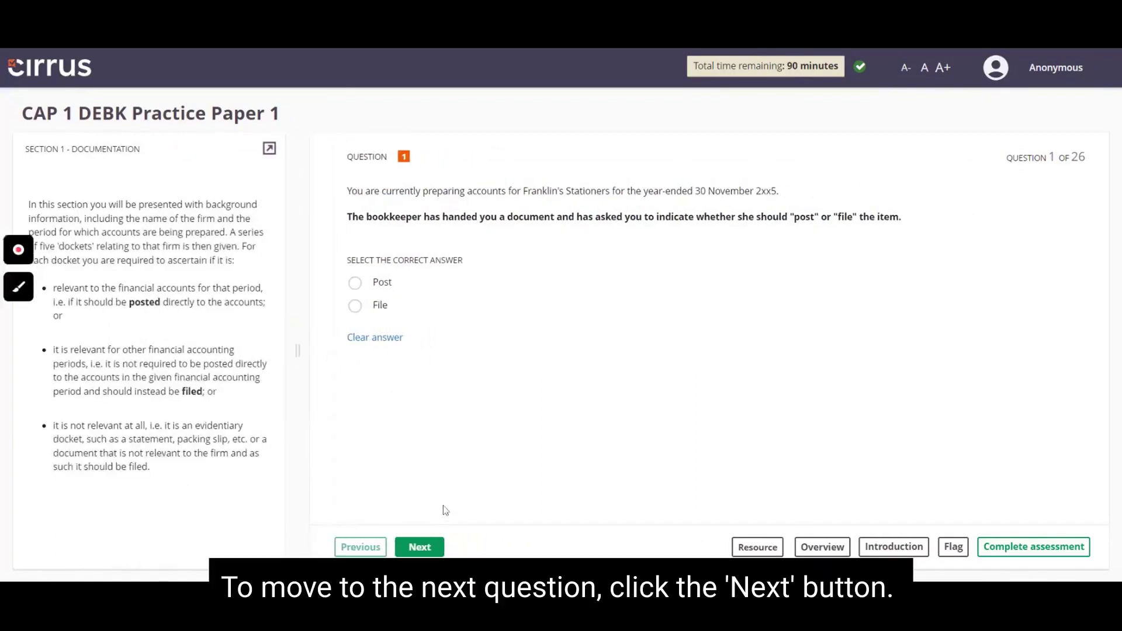
- On question 2, leave it flagged, answer Post, and show the question overview
click(439, 547)
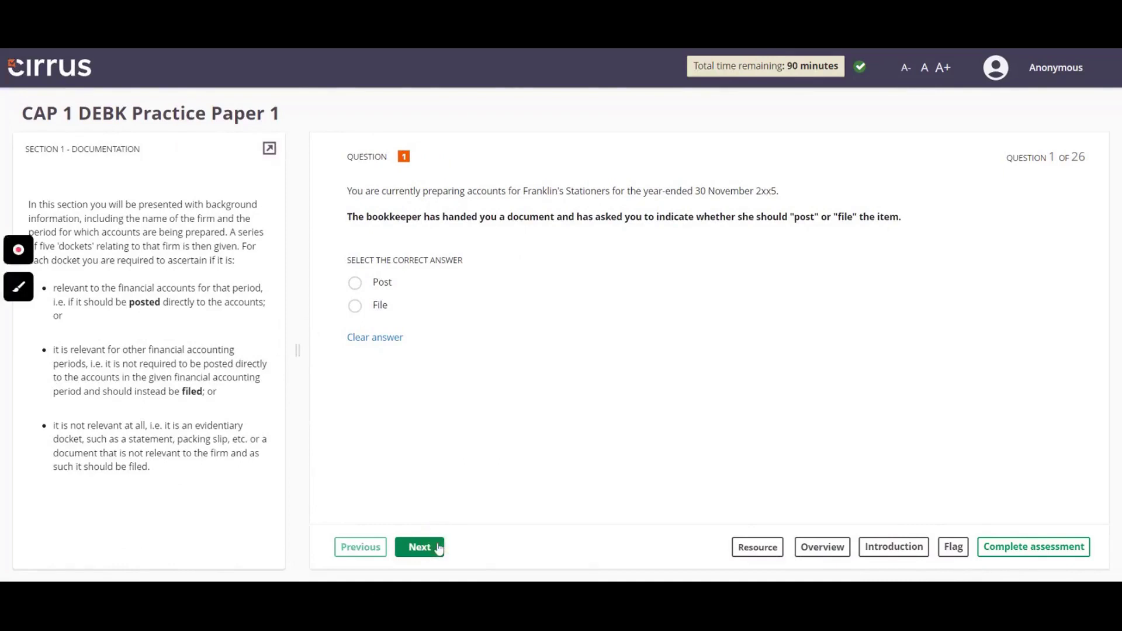
click(959, 547)
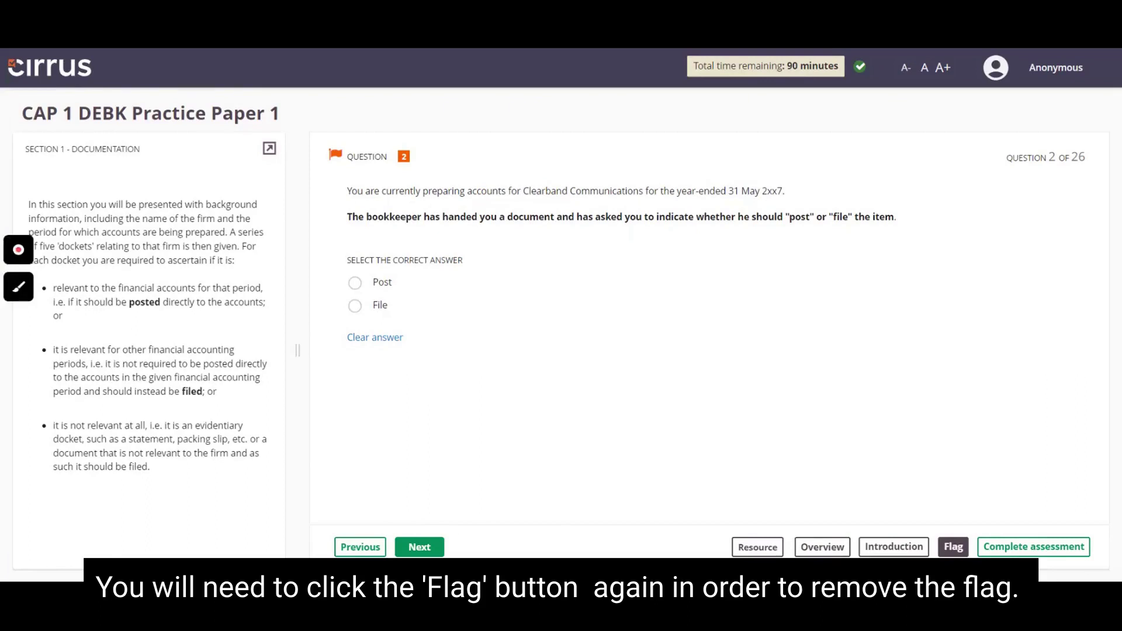
click(959, 546)
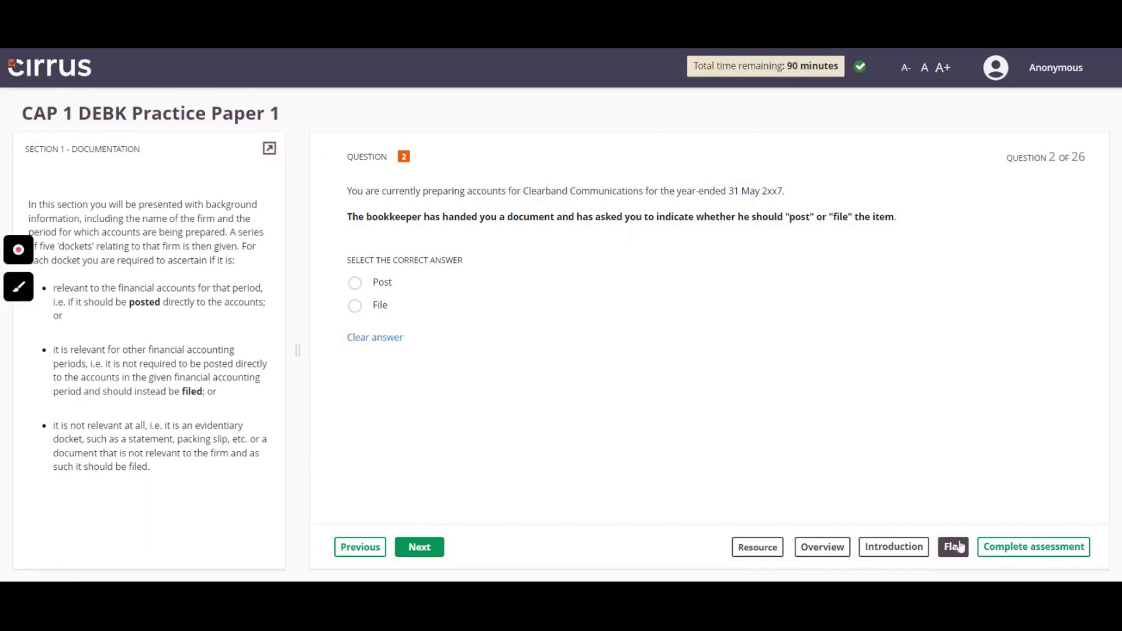
click(959, 546)
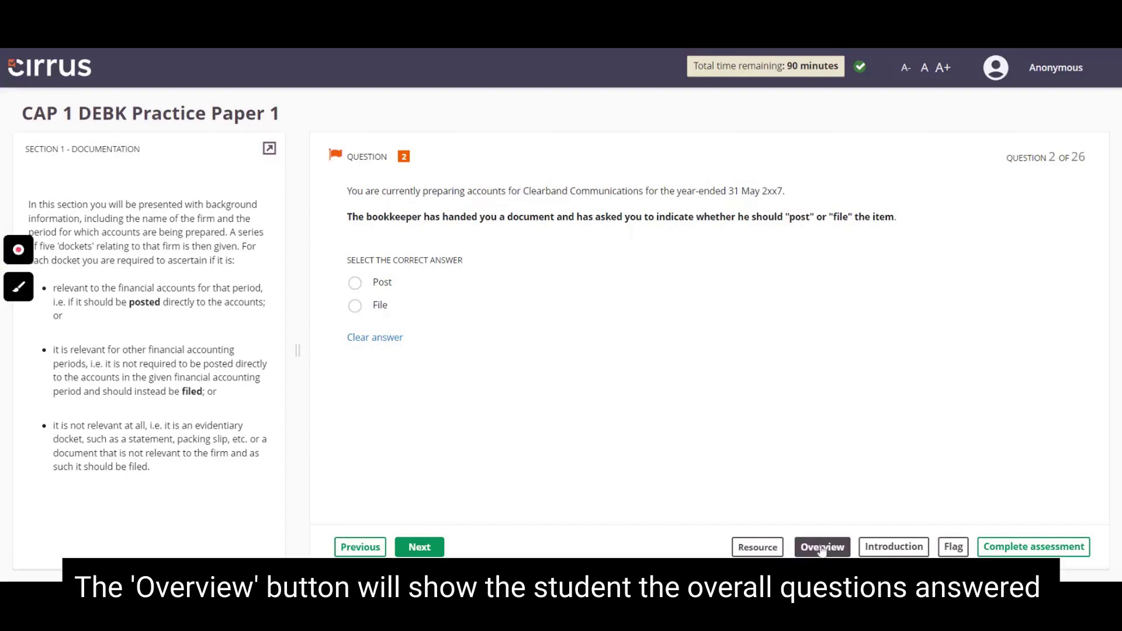
click(367, 292)
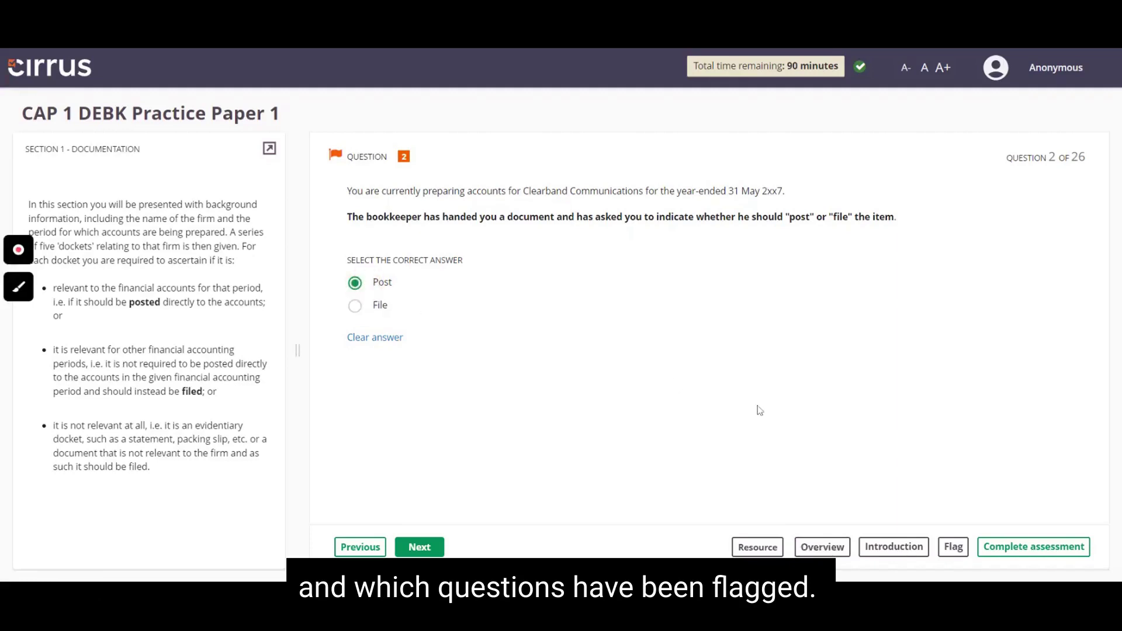
click(837, 552)
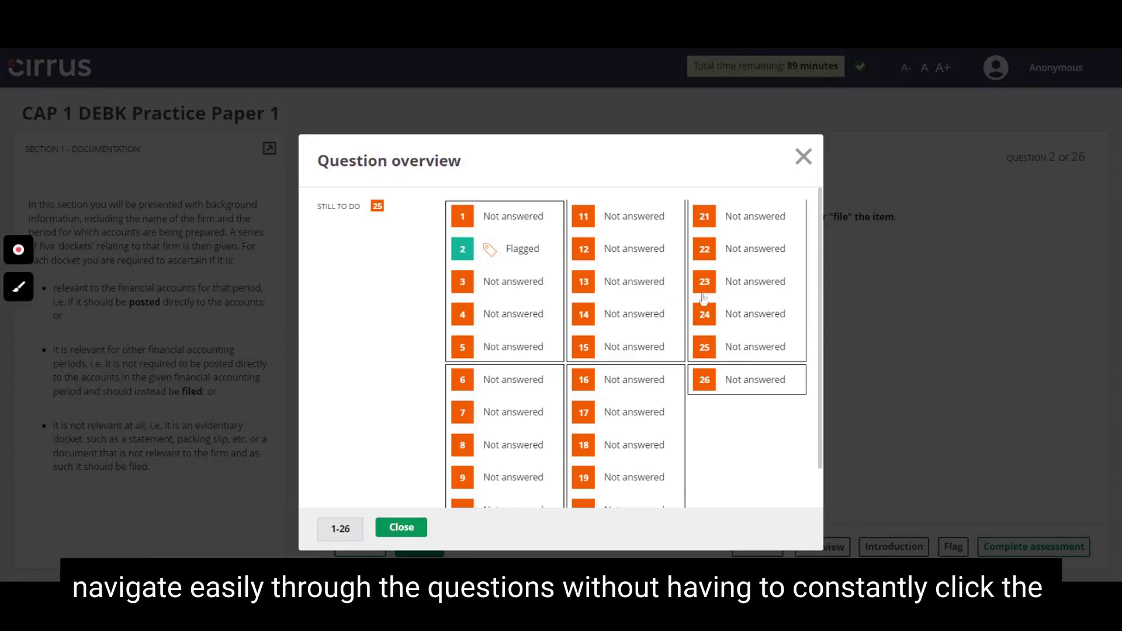
- Look at question 26 and the introduction, then return to question 1 from the overview
click(752, 391)
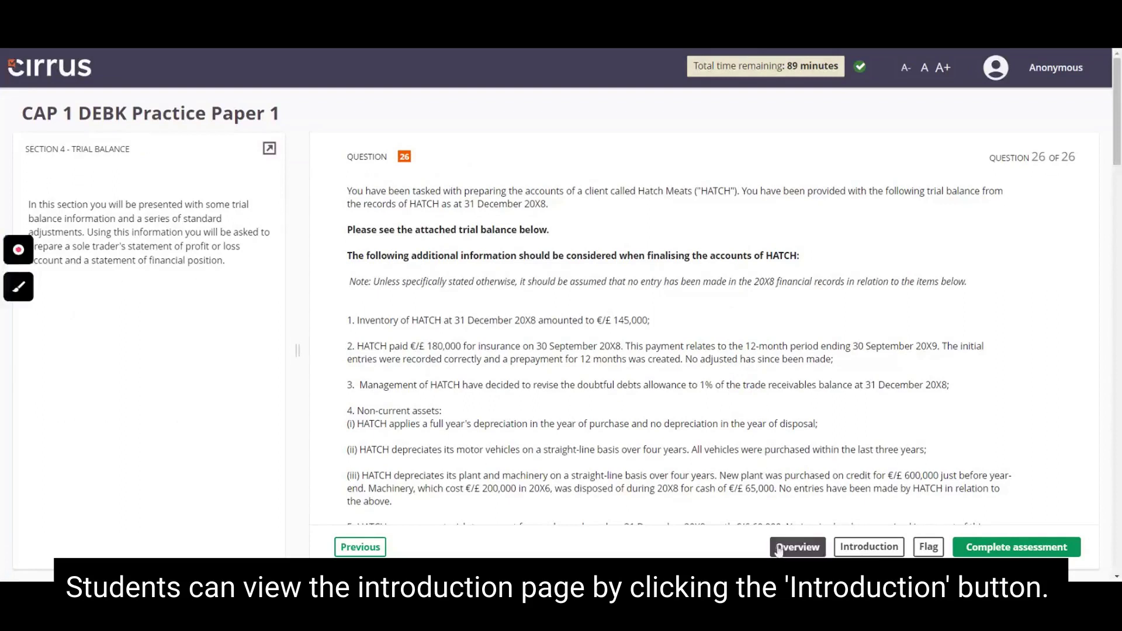
click(841, 553)
scroll(572, 356, down, 1)
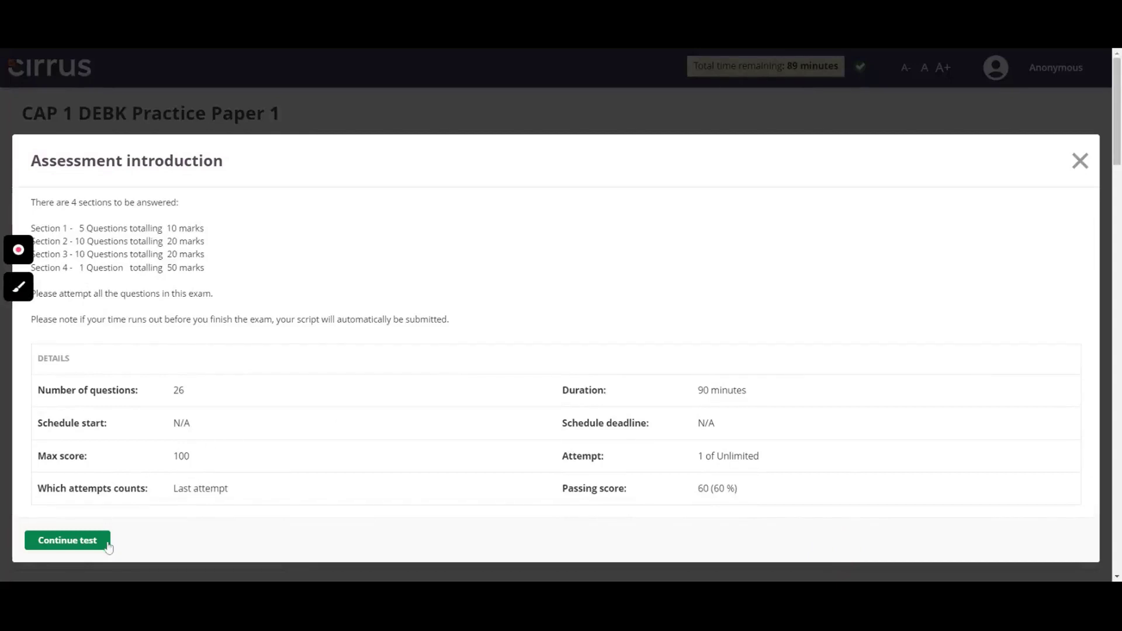
click(67, 540)
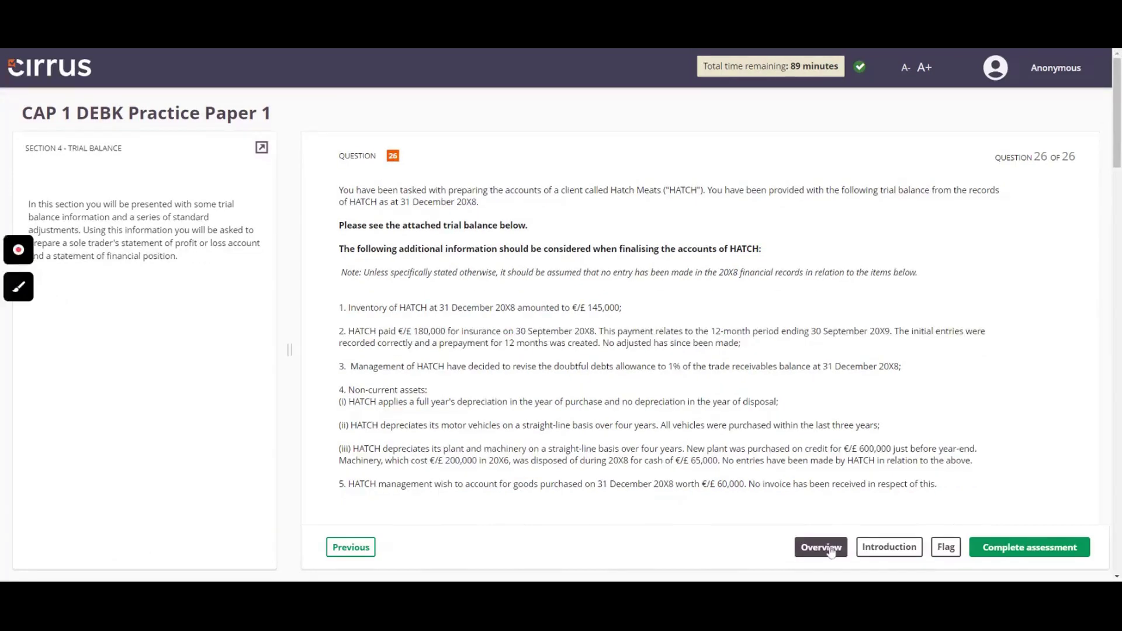
click(821, 548)
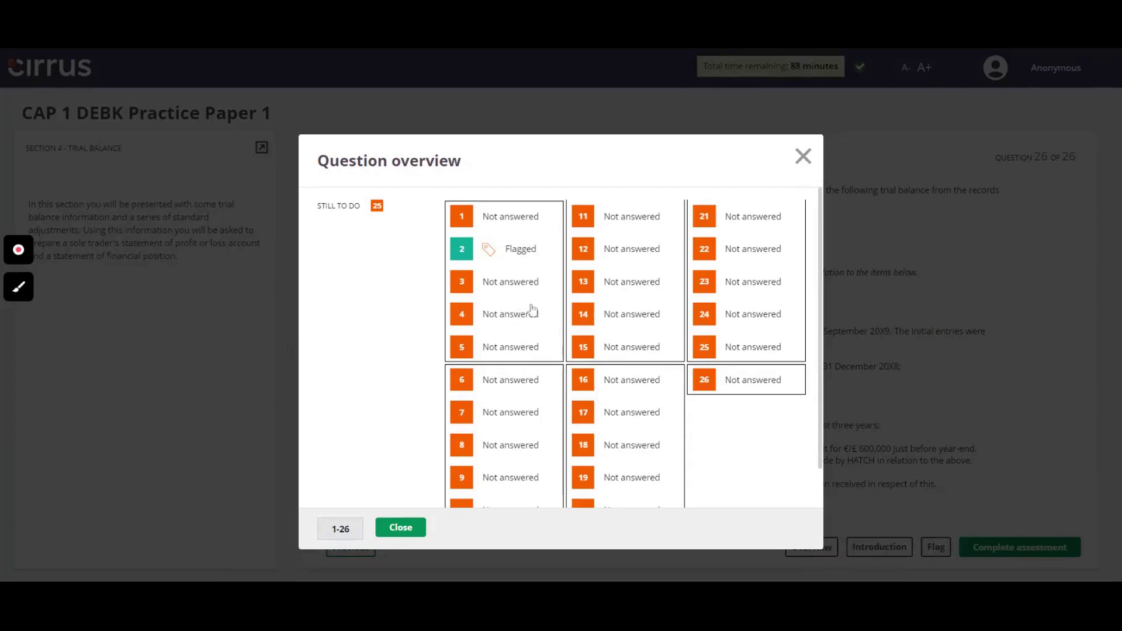
click(532, 224)
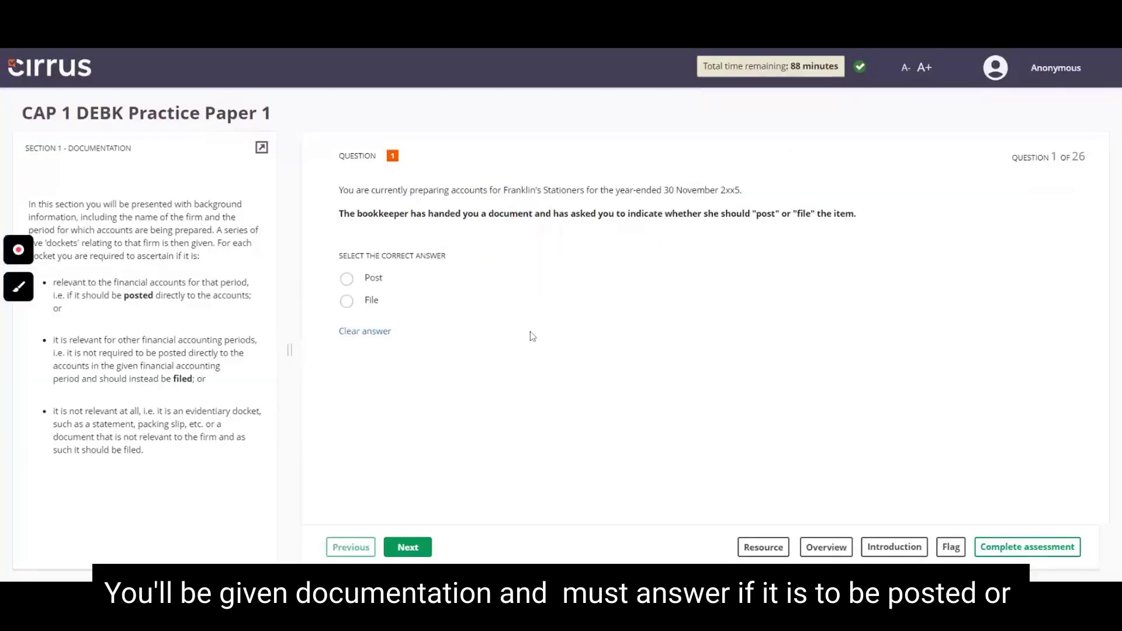
- Try Post then File on question 1, and highlight the section heading and first sentence
click(372, 279)
click(372, 302)
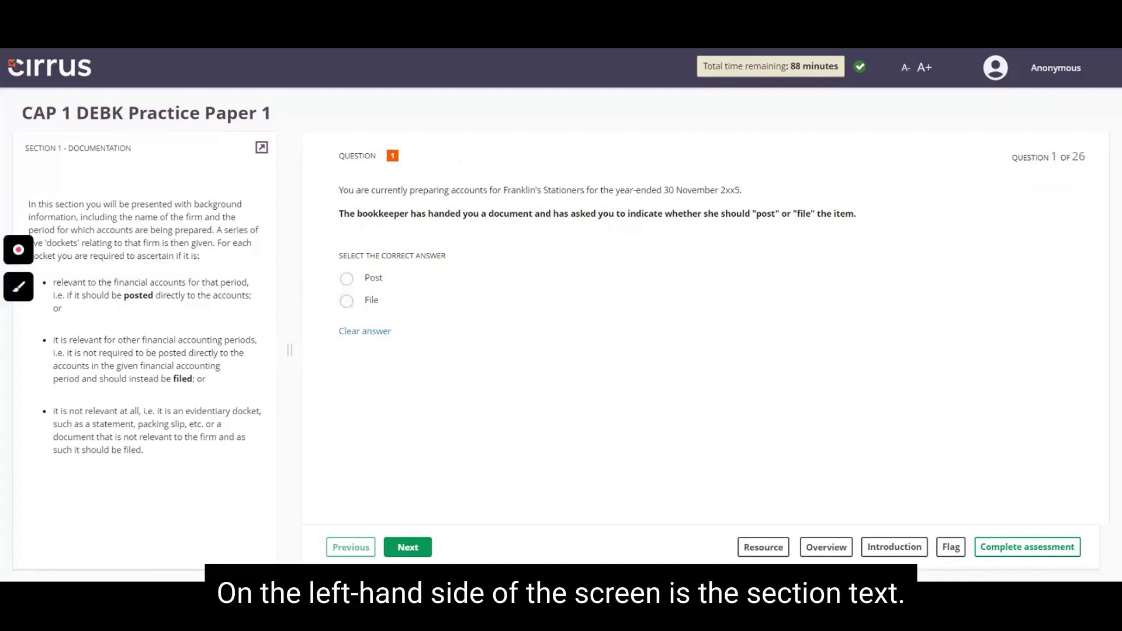
drag(27, 153, 149, 162)
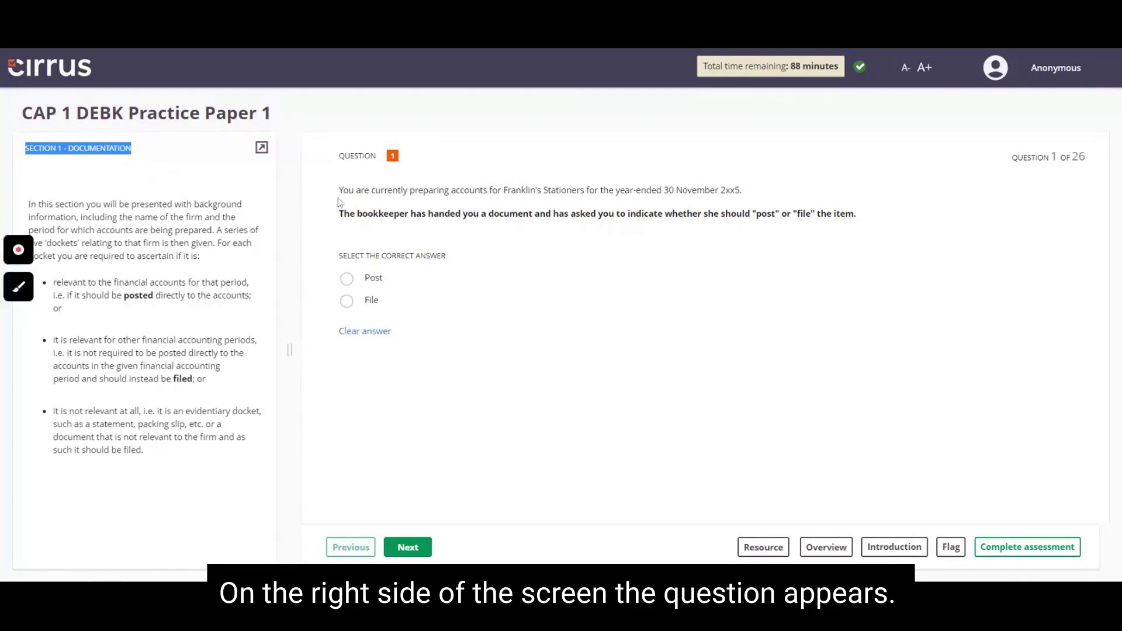
drag(338, 191, 753, 194)
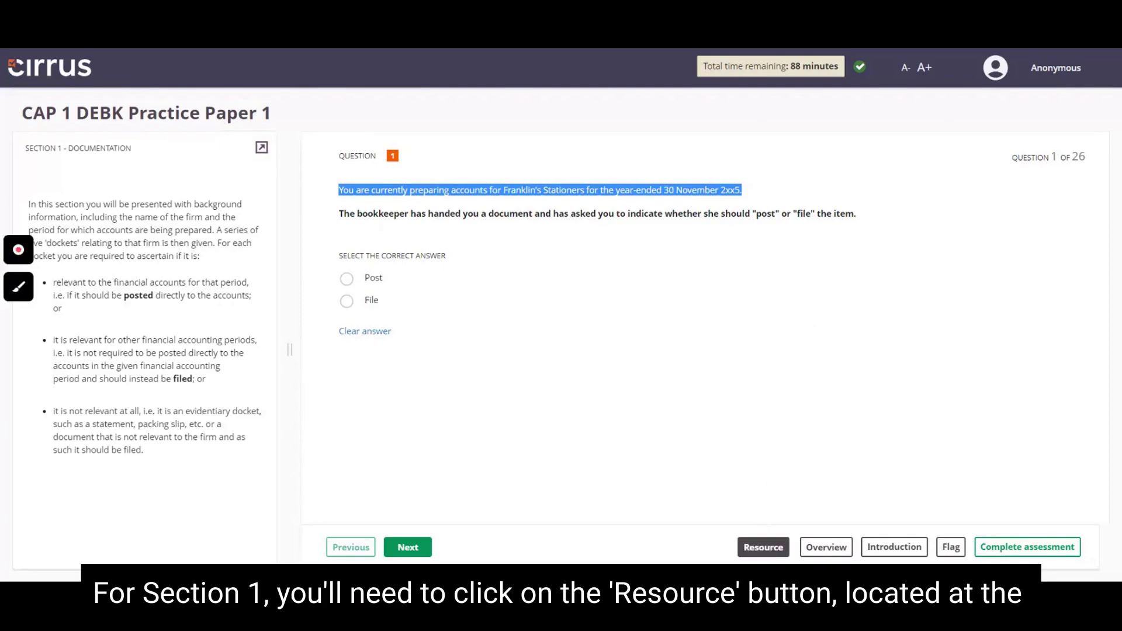
- View Franklin's Stationers' invoice full screen, close it, and answer question 1 Post
click(759, 547)
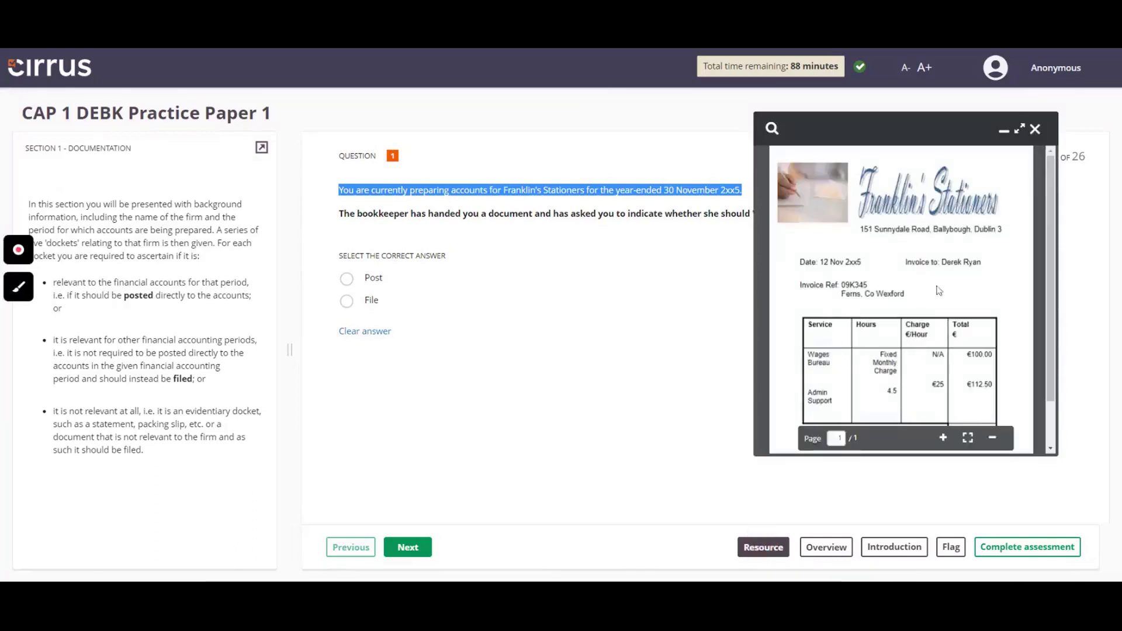
click(1021, 131)
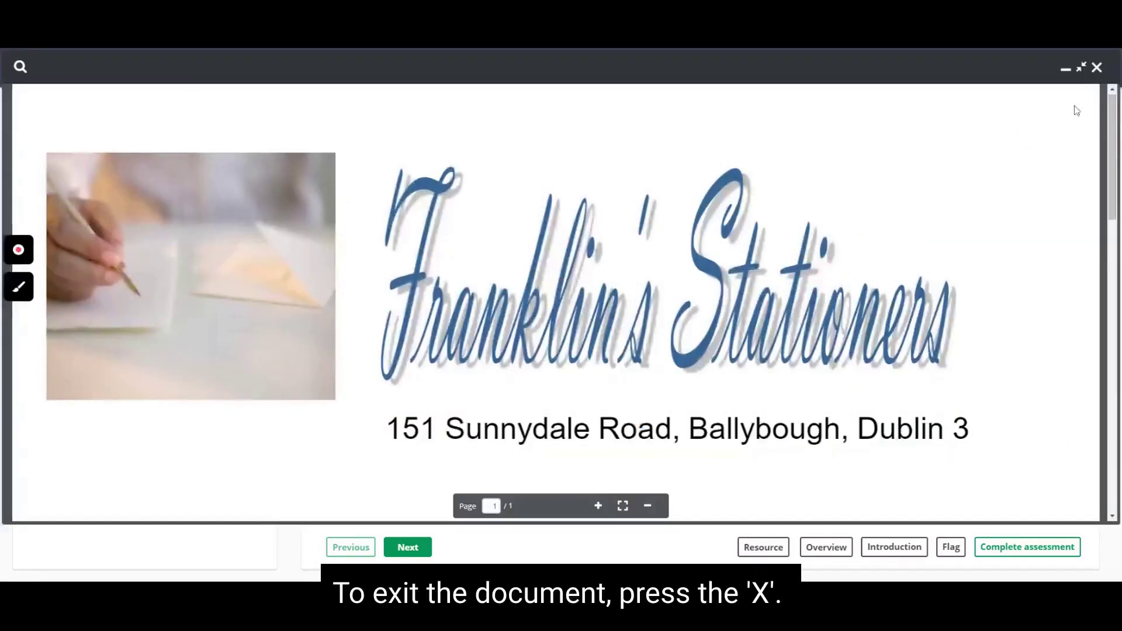
click(1097, 68)
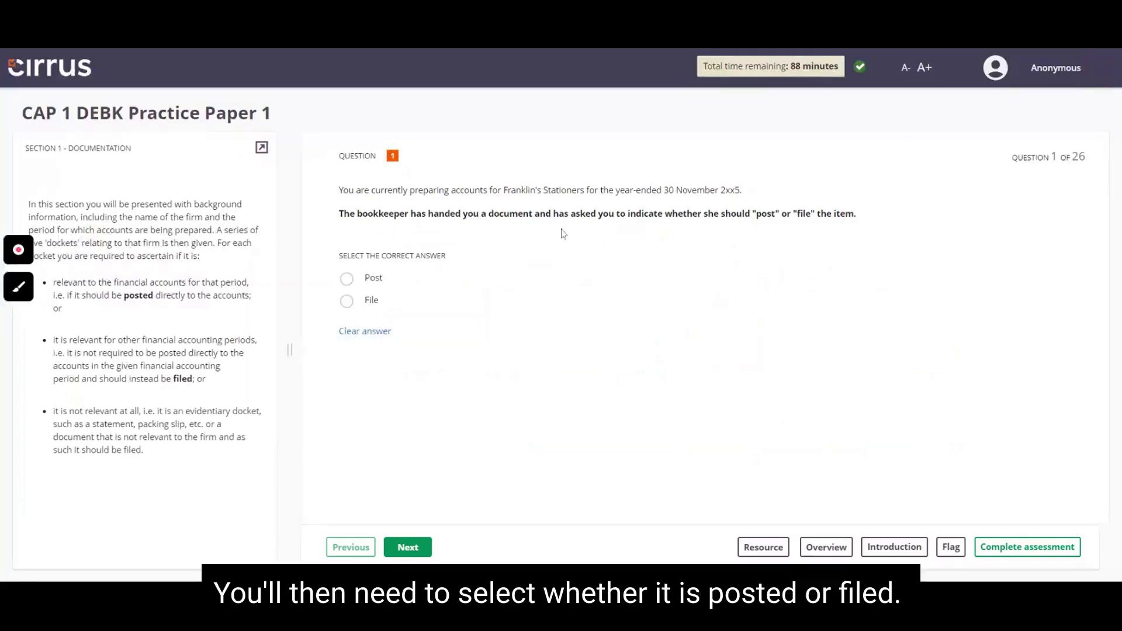
click(347, 279)
click(347, 280)
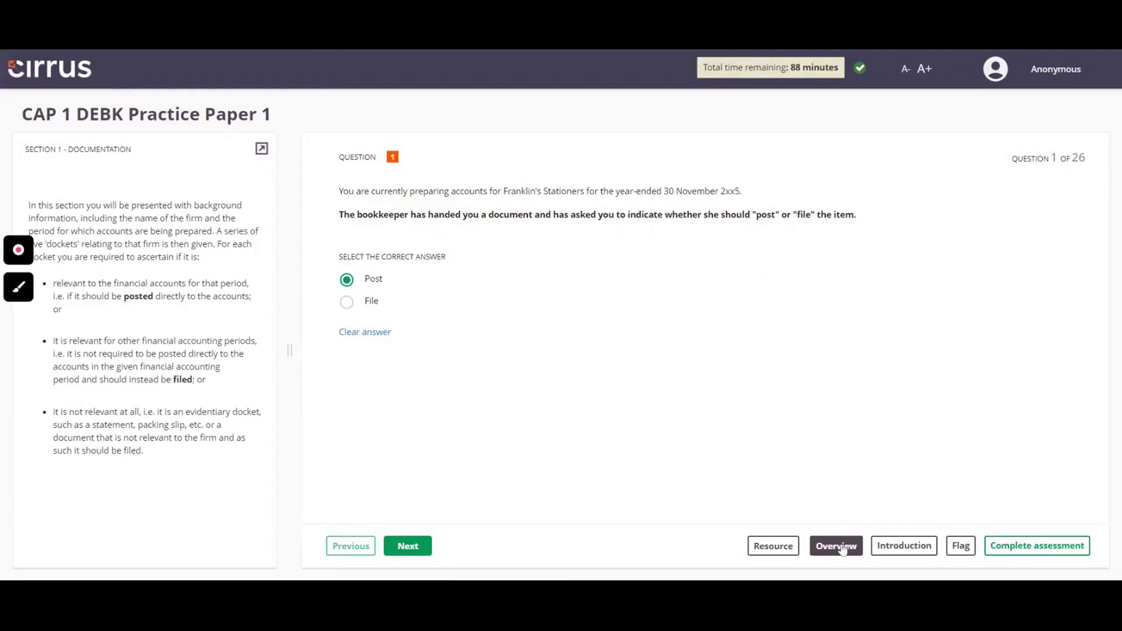
- Jump from the question overview to question 6, the machine disposal journal
click(842, 550)
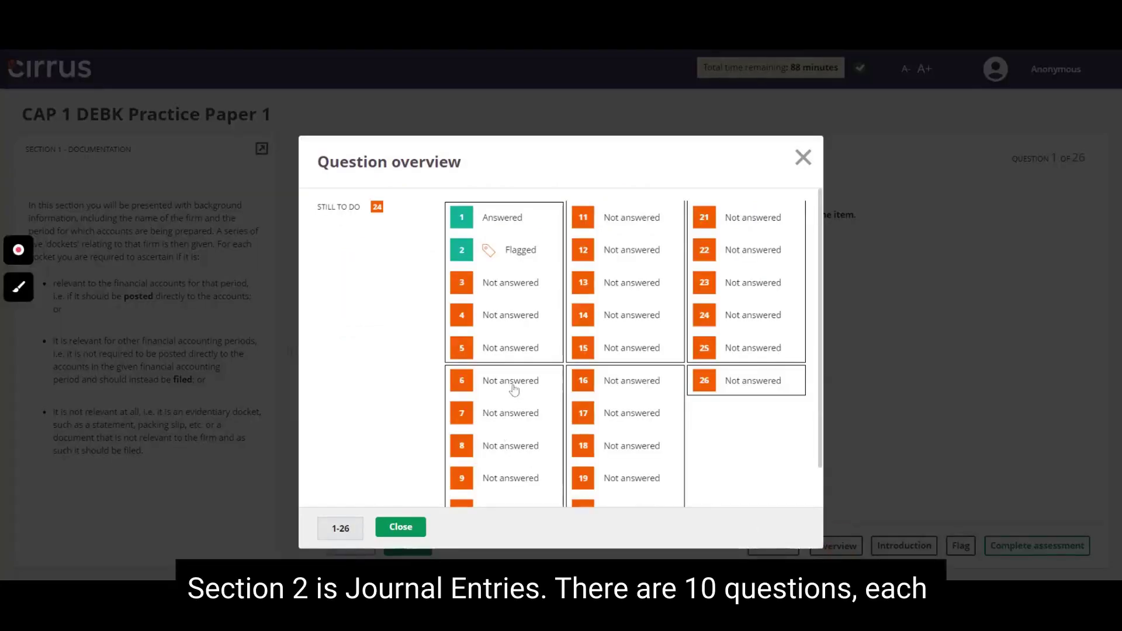
scroll(514, 389, down, 1)
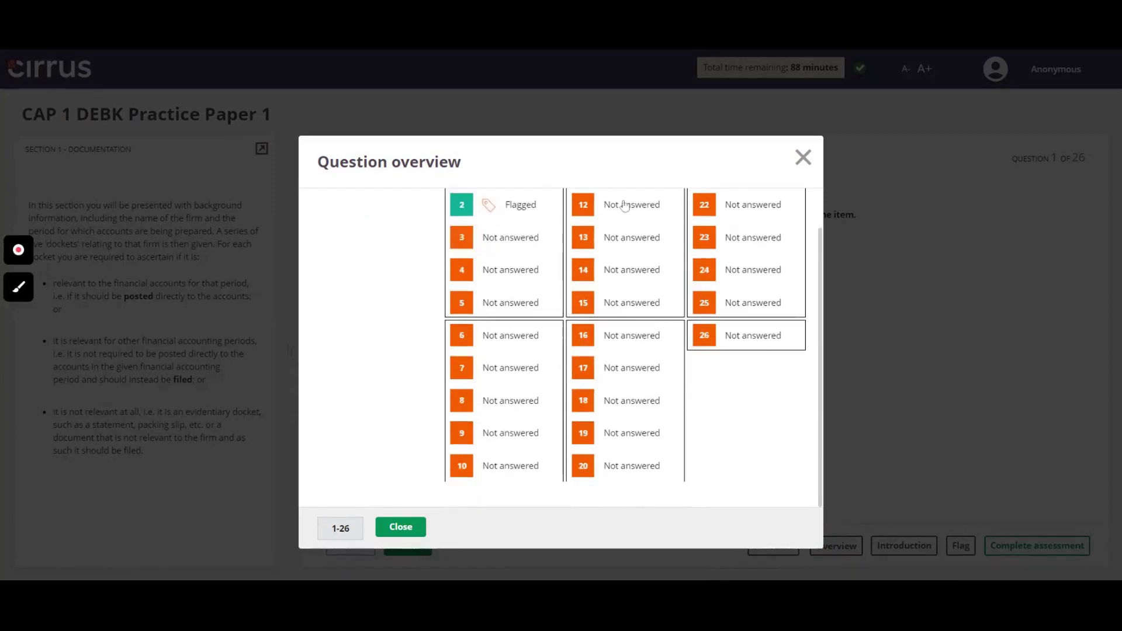
click(525, 341)
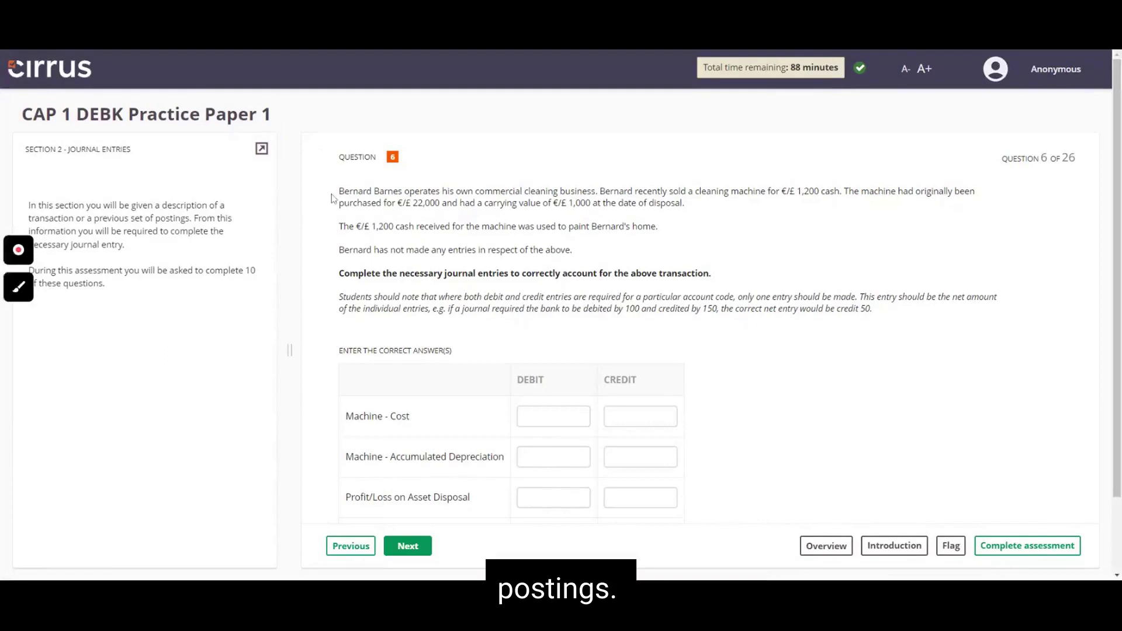
- Credit Machine - Cost 22000 and debit Accumulated Depreciation 21000 in question 6's journal
drag(338, 191, 580, 256)
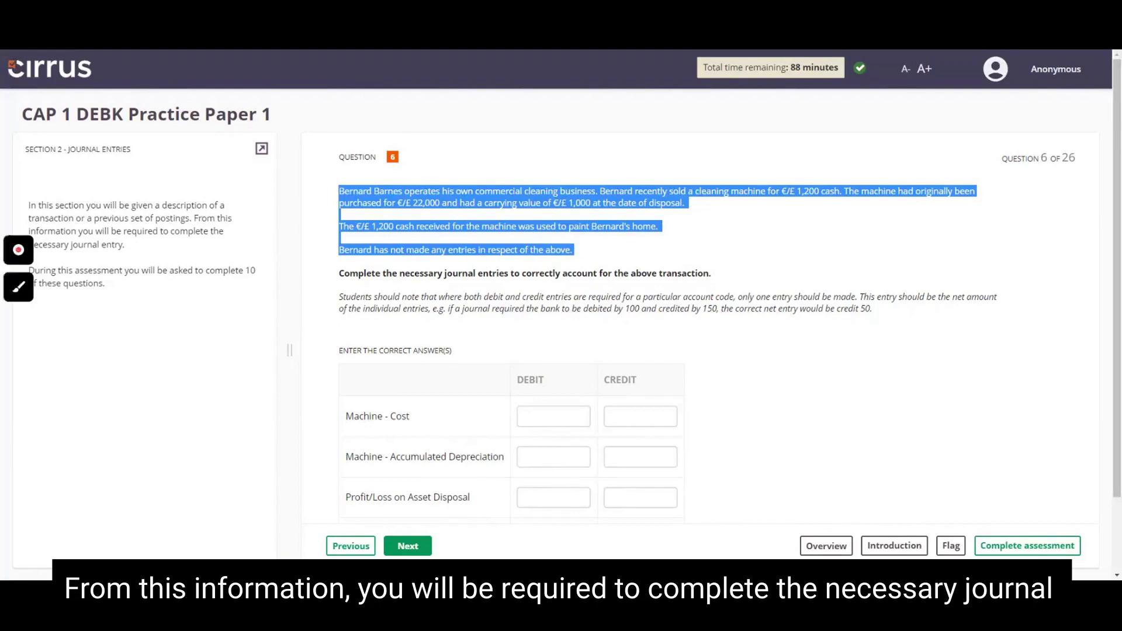
click(675, 245)
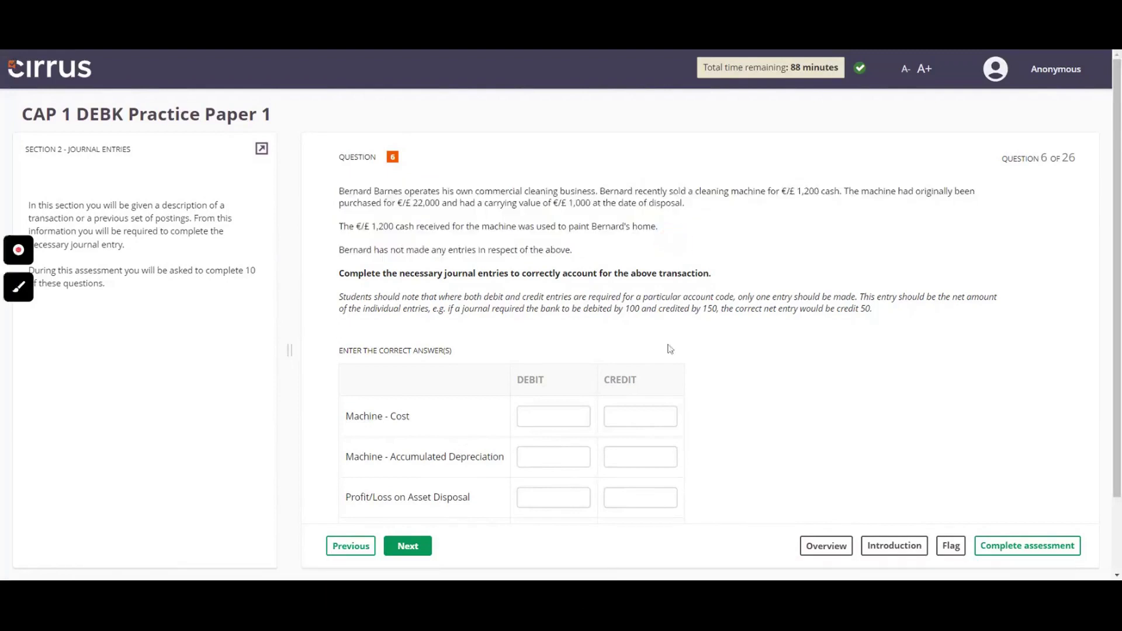
scroll(662, 350, down, 1)
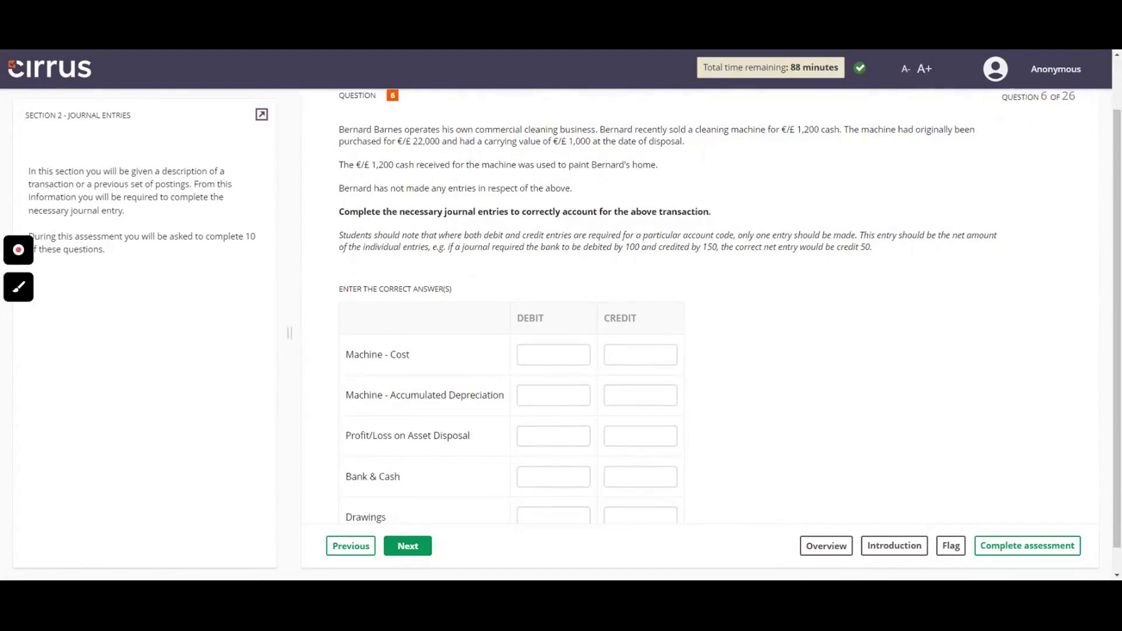
click(639, 353)
text(22000)
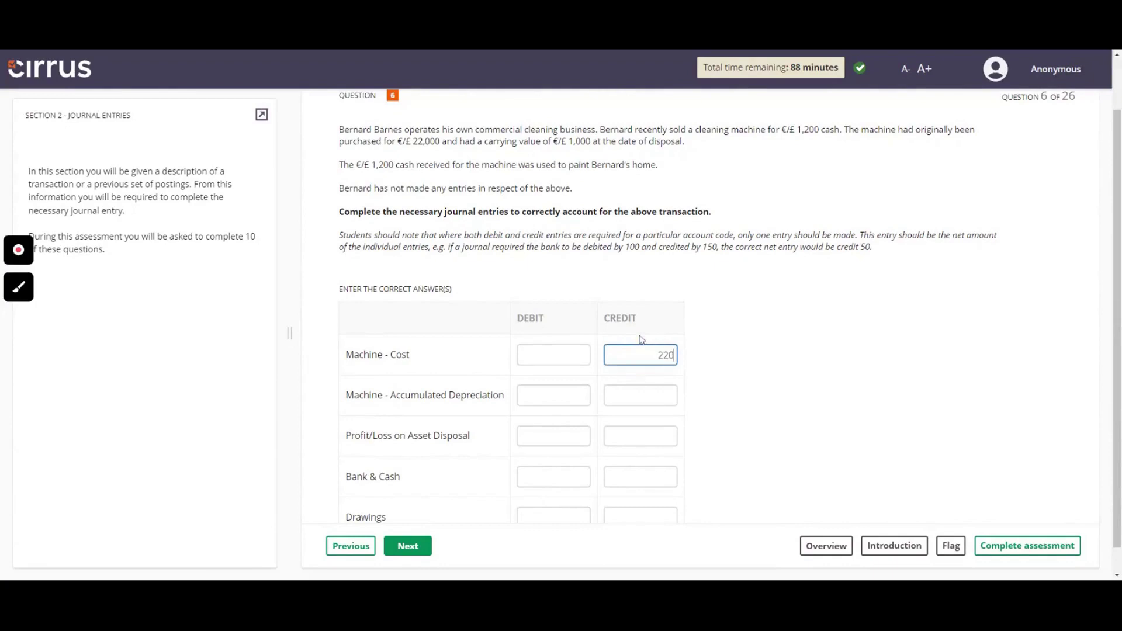
click(570, 393)
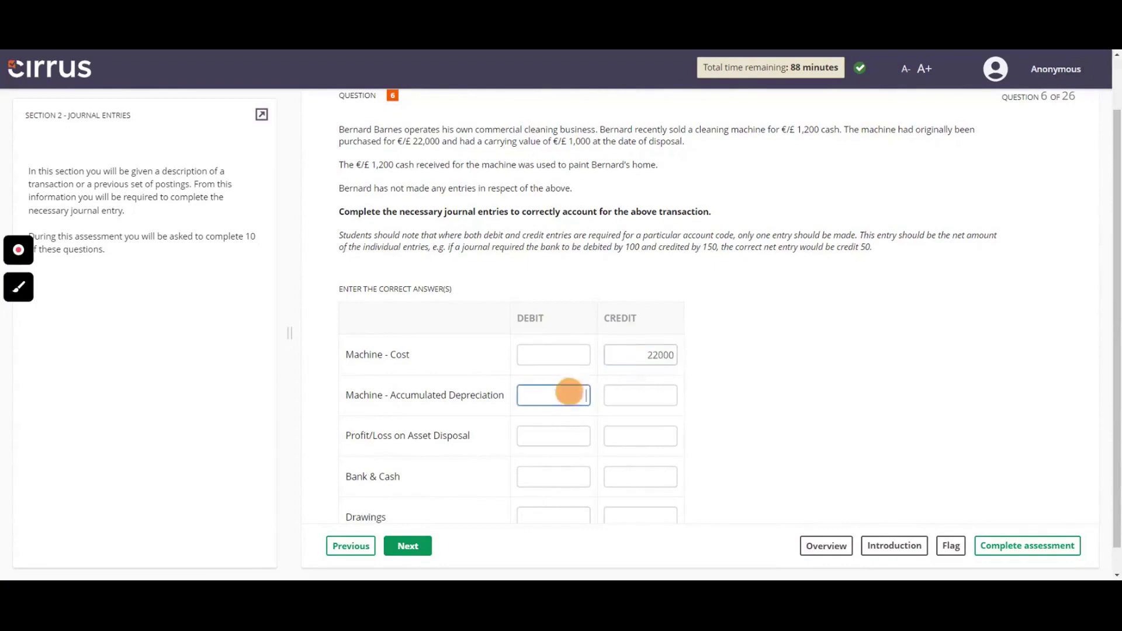
text(21000)
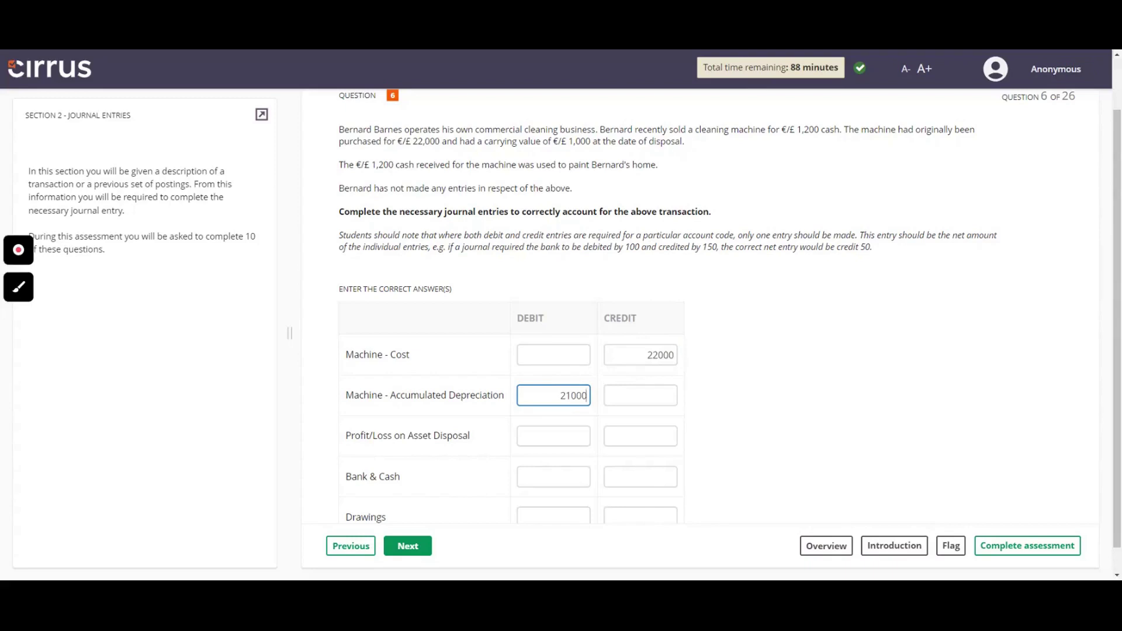
- Credit Profit/Loss on Asset Disposal 200 and debit Drawings 1200
click(630, 428)
text(200)
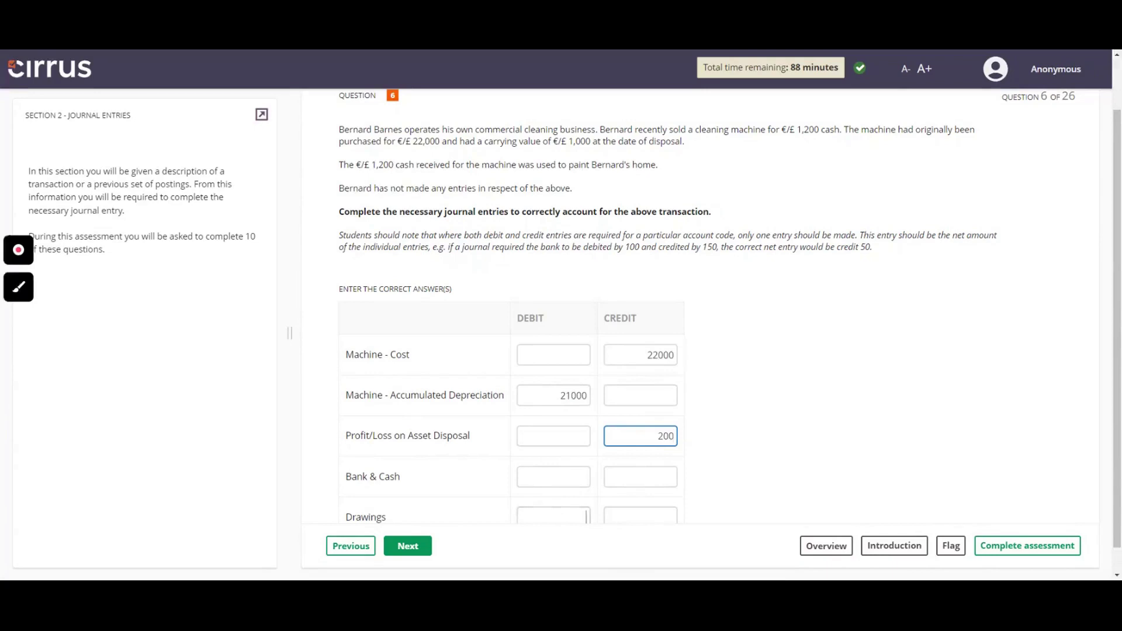
click(560, 513)
scroll(798, 434, down, 1)
text(1200)
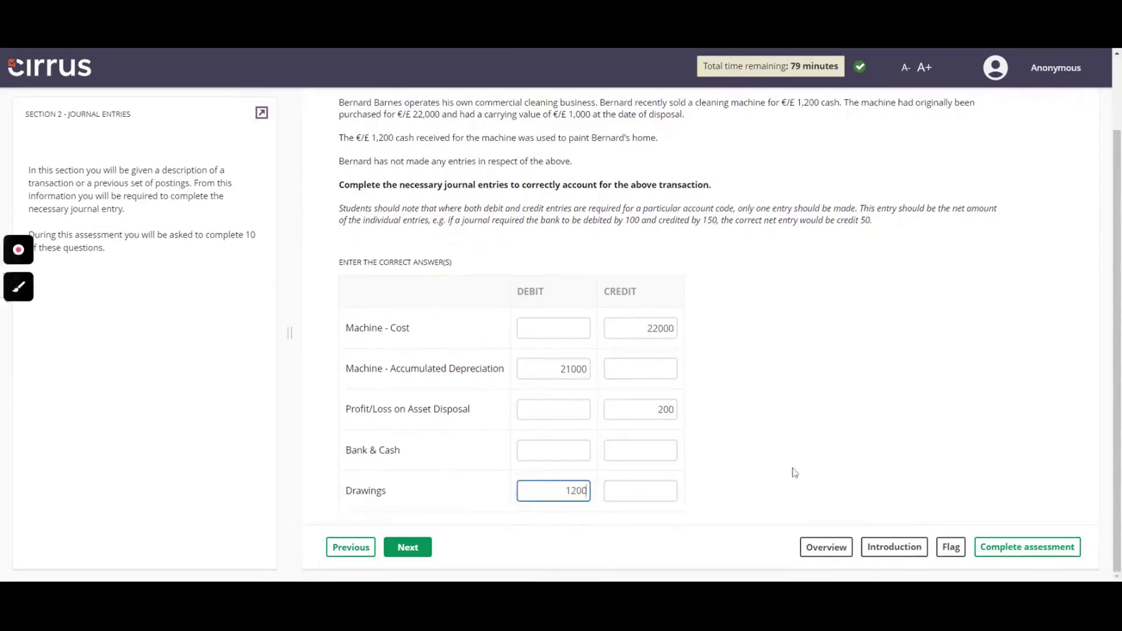
- Review the overview listing questions 1, 2 and 6 answered with 23 left
click(834, 549)
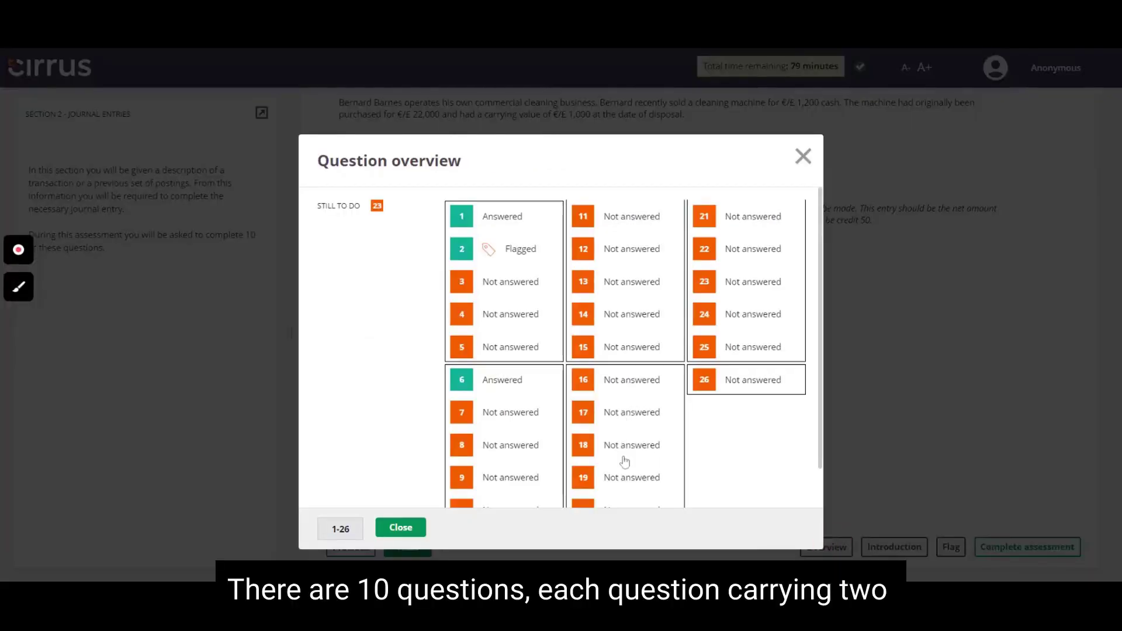
scroll(626, 488, down, 1)
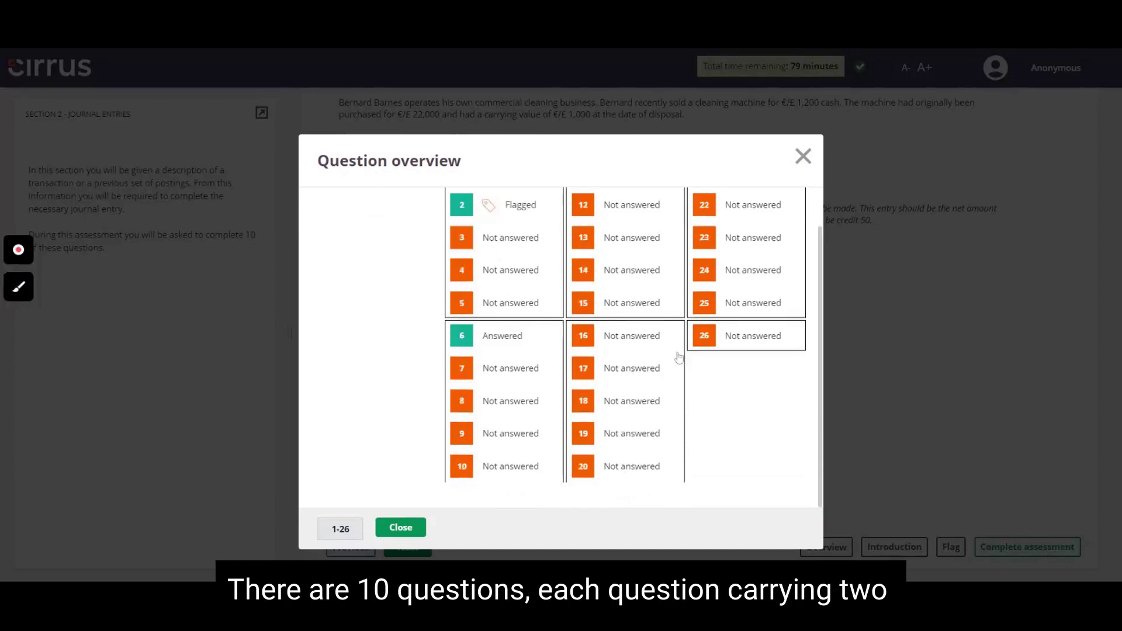
scroll(756, 240, up, 1)
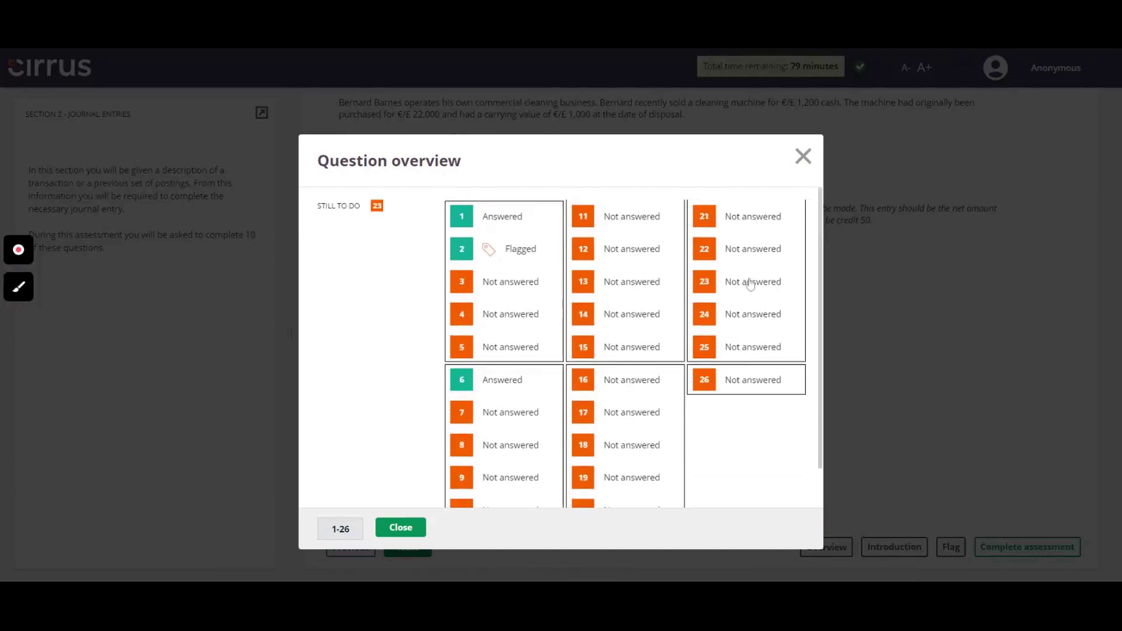
- Go to question 16 and enter 48400 as the bad and doubtful debts charge
click(649, 385)
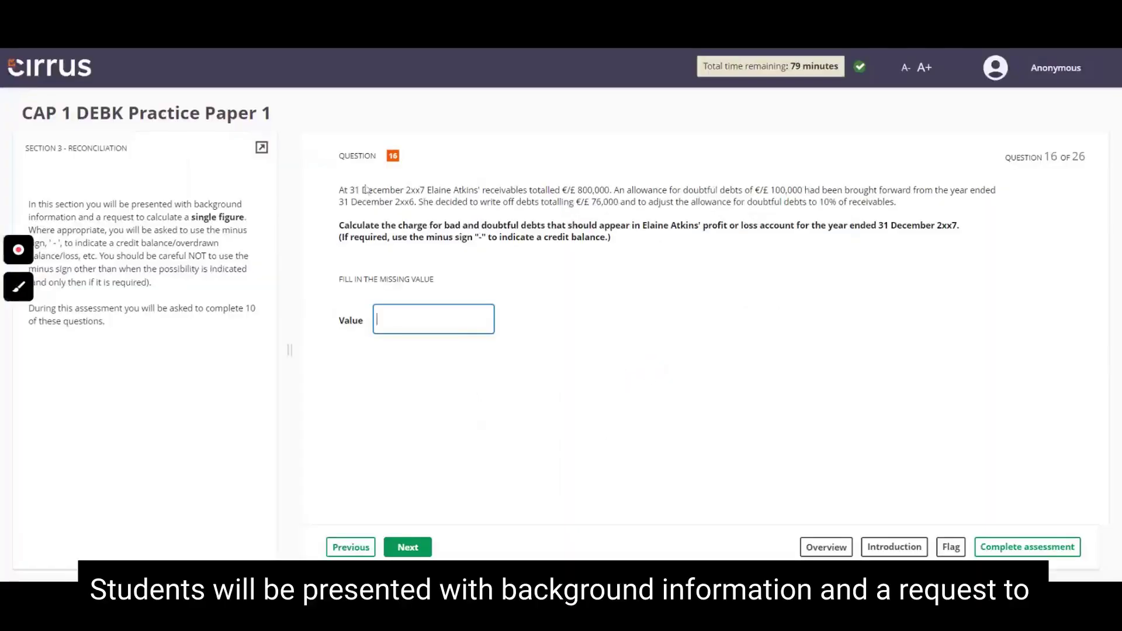
drag(339, 190, 915, 208)
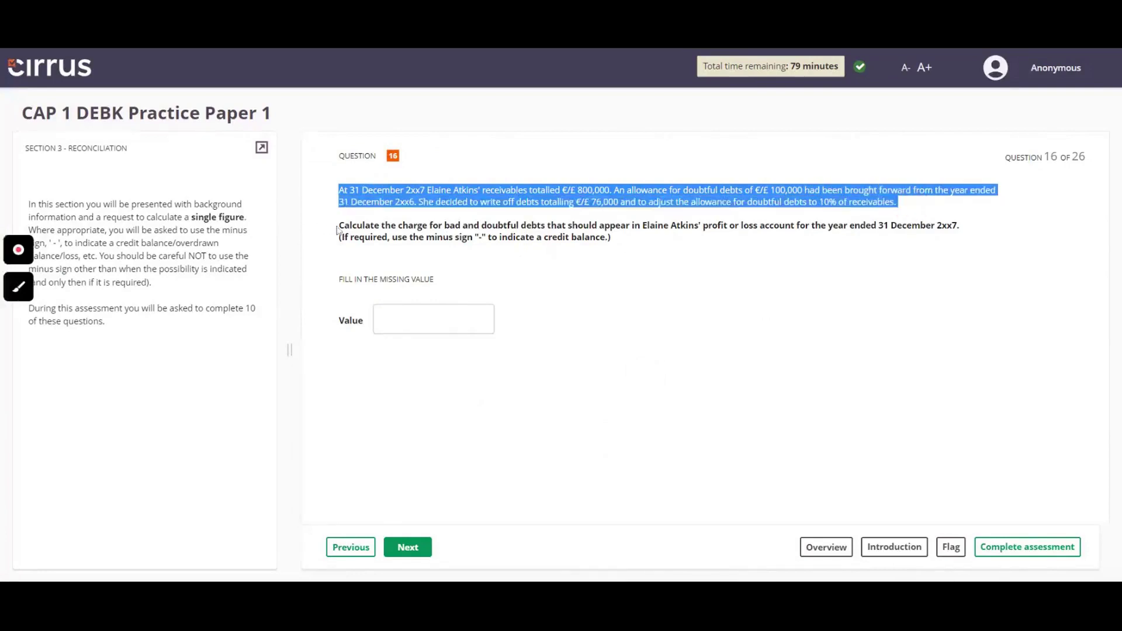
drag(339, 226, 634, 238)
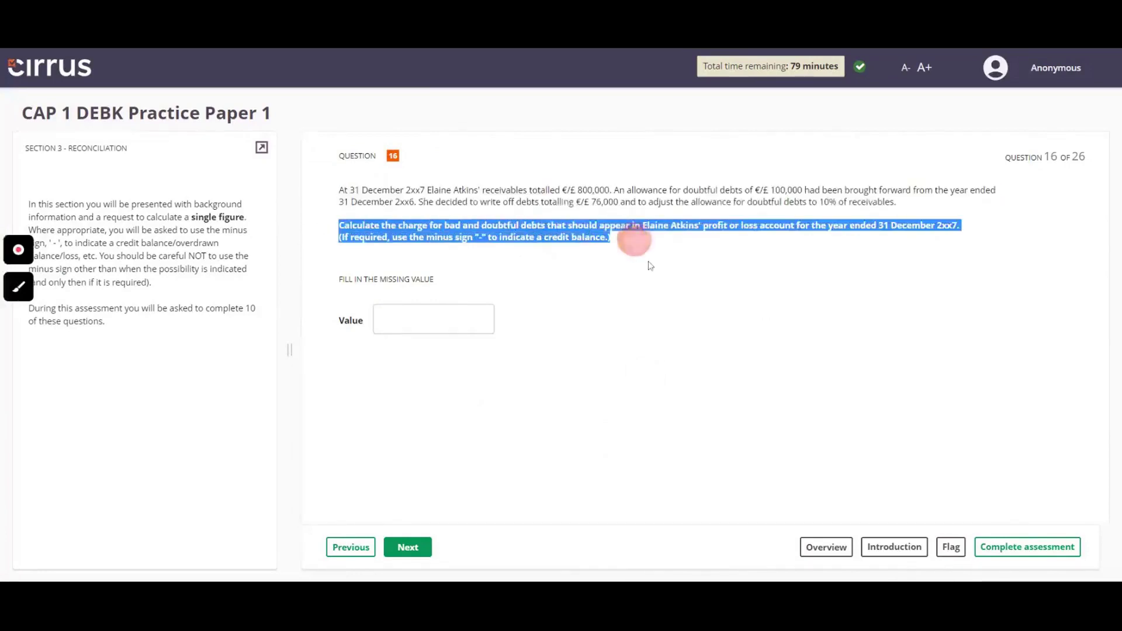
click(647, 261)
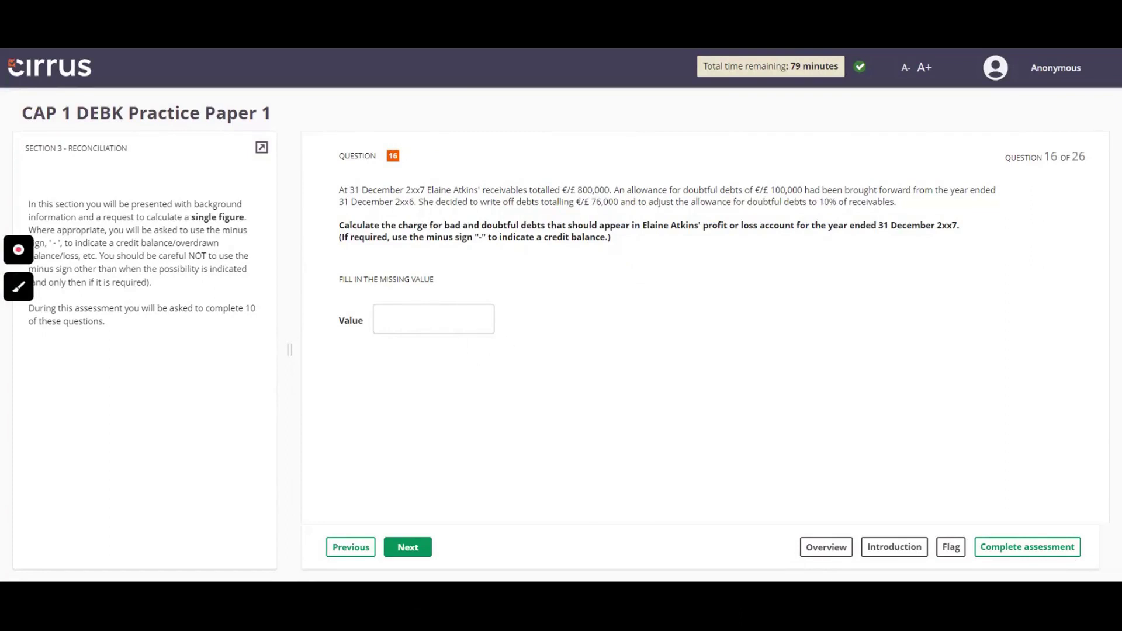
click(446, 318)
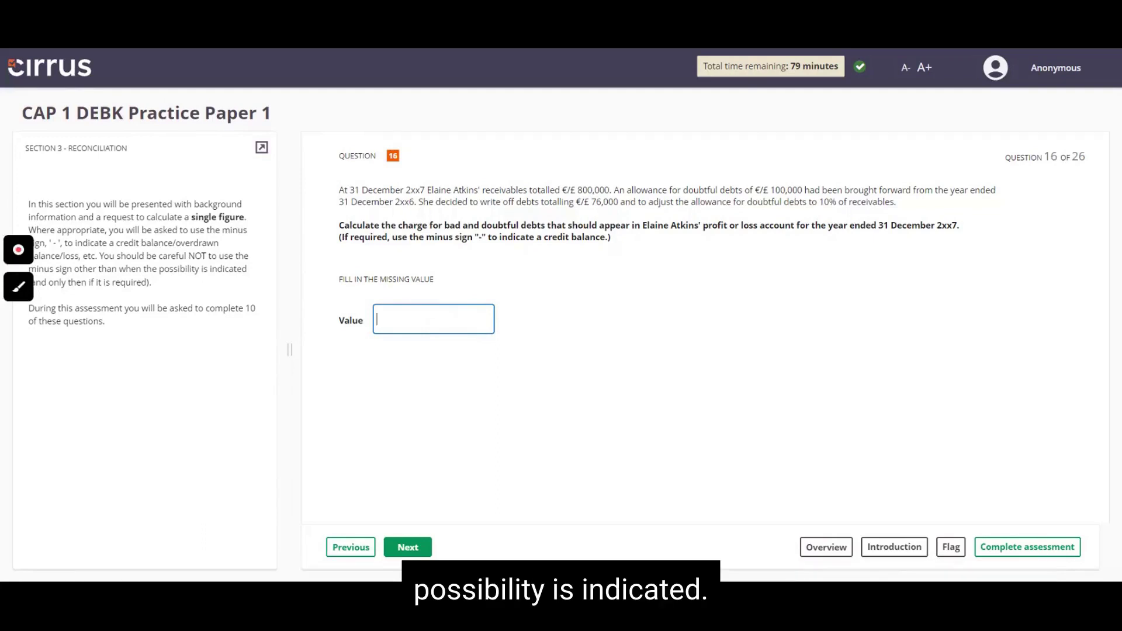
text(484)
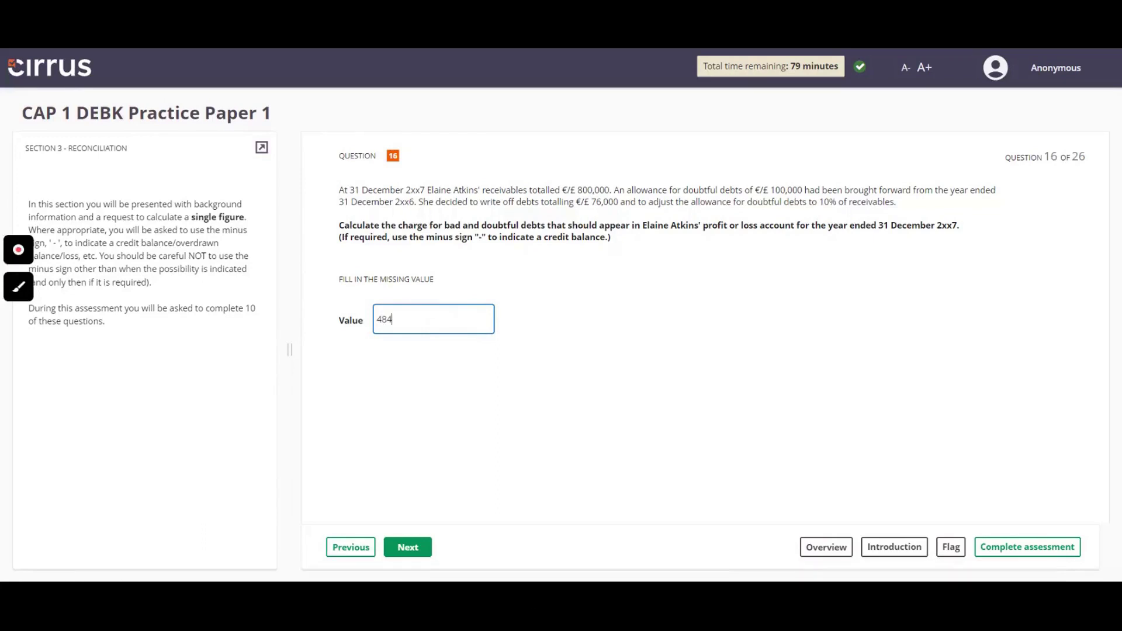
text(00)
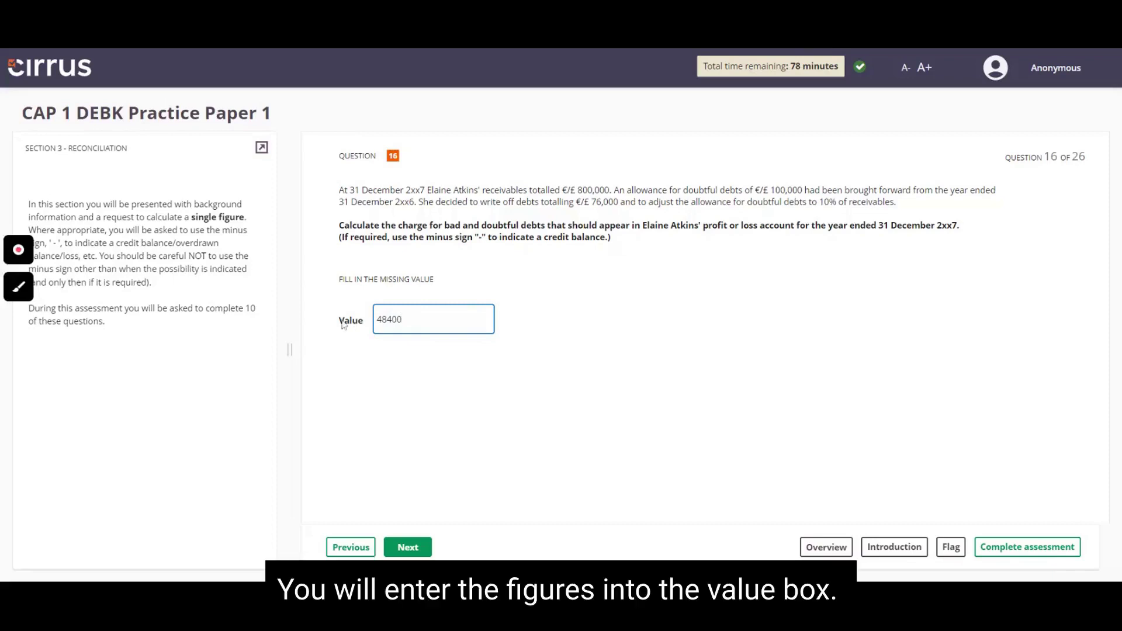
drag(338, 321, 365, 322)
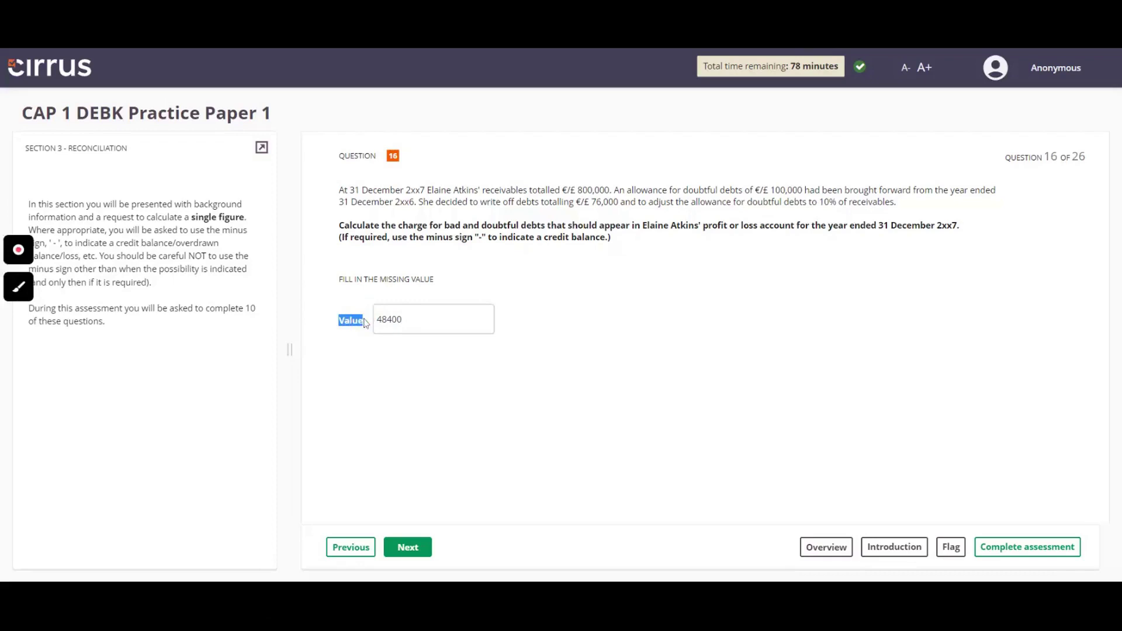
double_click(376, 319)
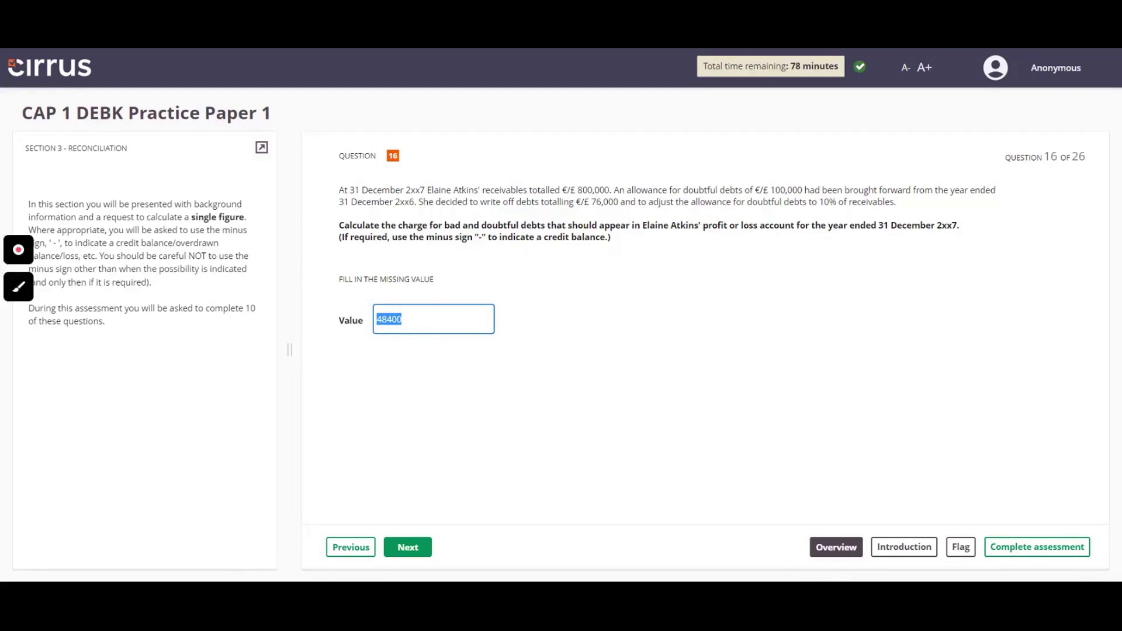
- Use the question overview to jump to question 26, Hatch Meats' trial balance and year-end adjustments
click(836, 547)
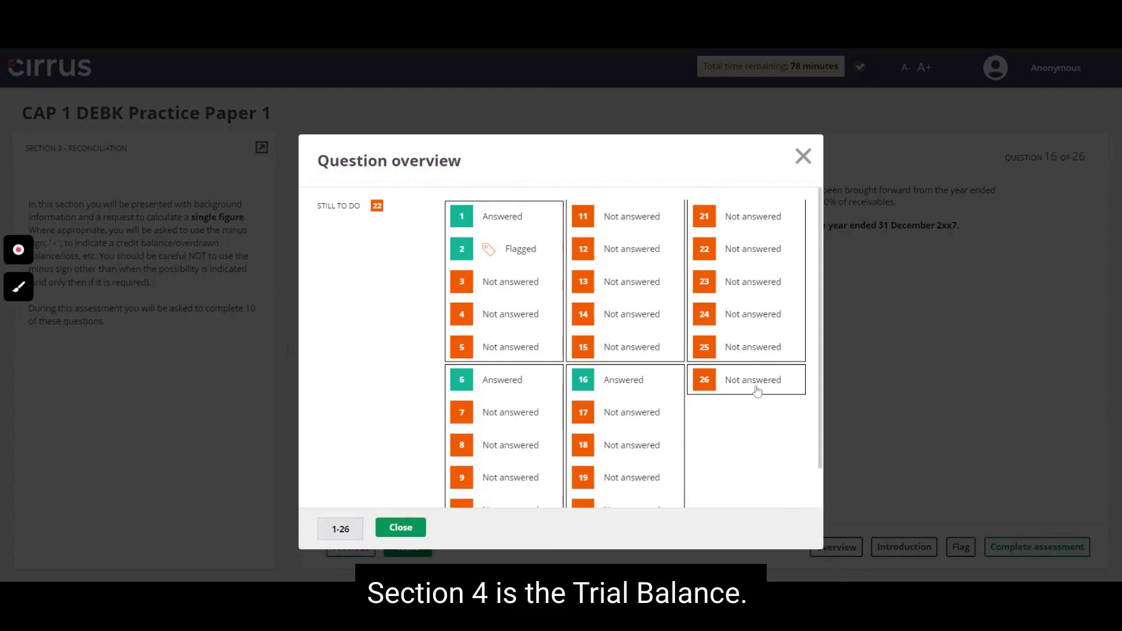
click(757, 391)
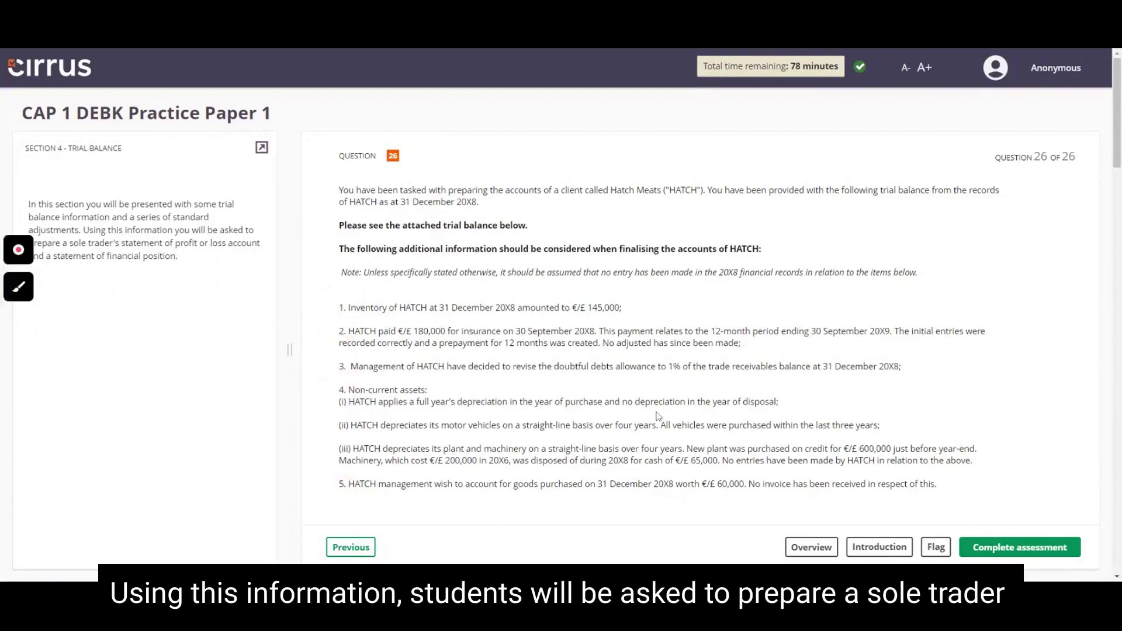
scroll(858, 393, down, 1)
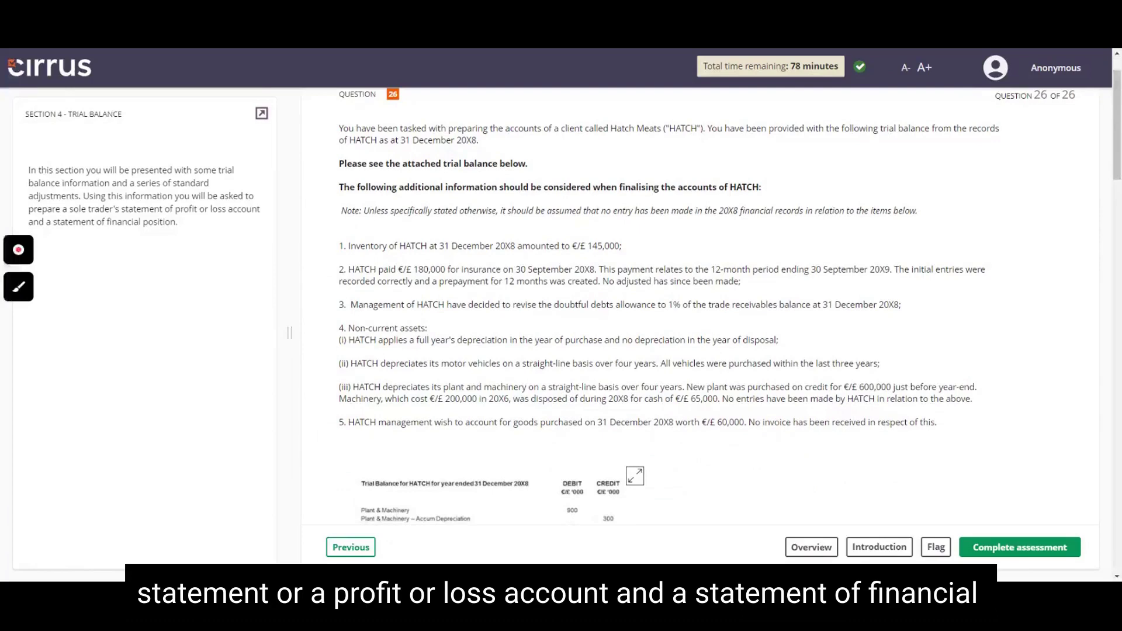
scroll(860, 394, down, 2)
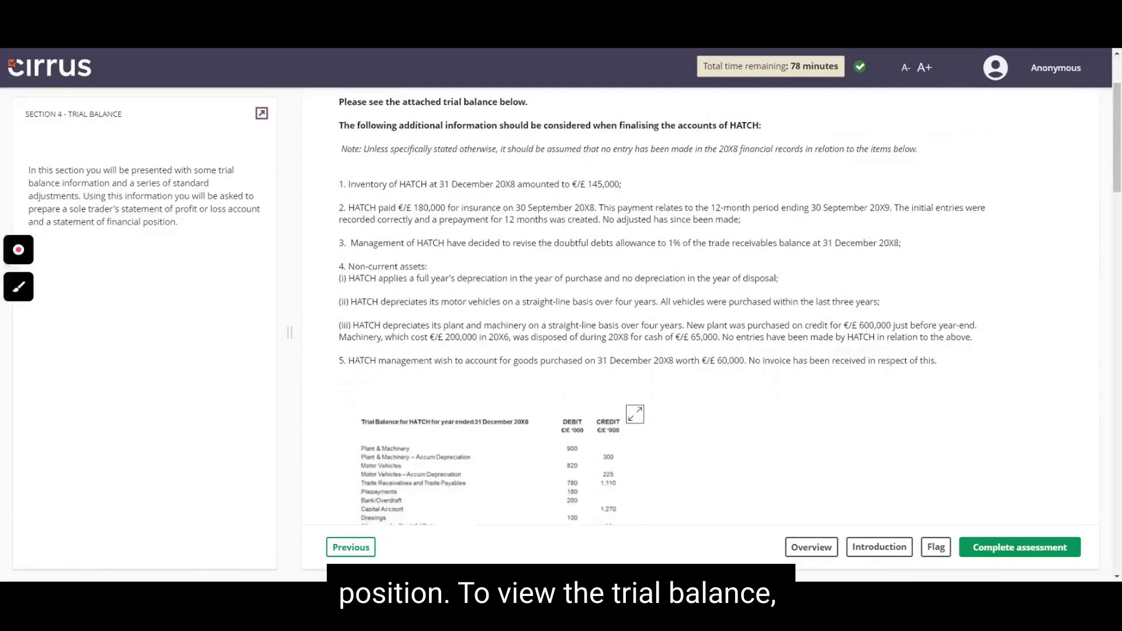
scroll(860, 394, down, 1)
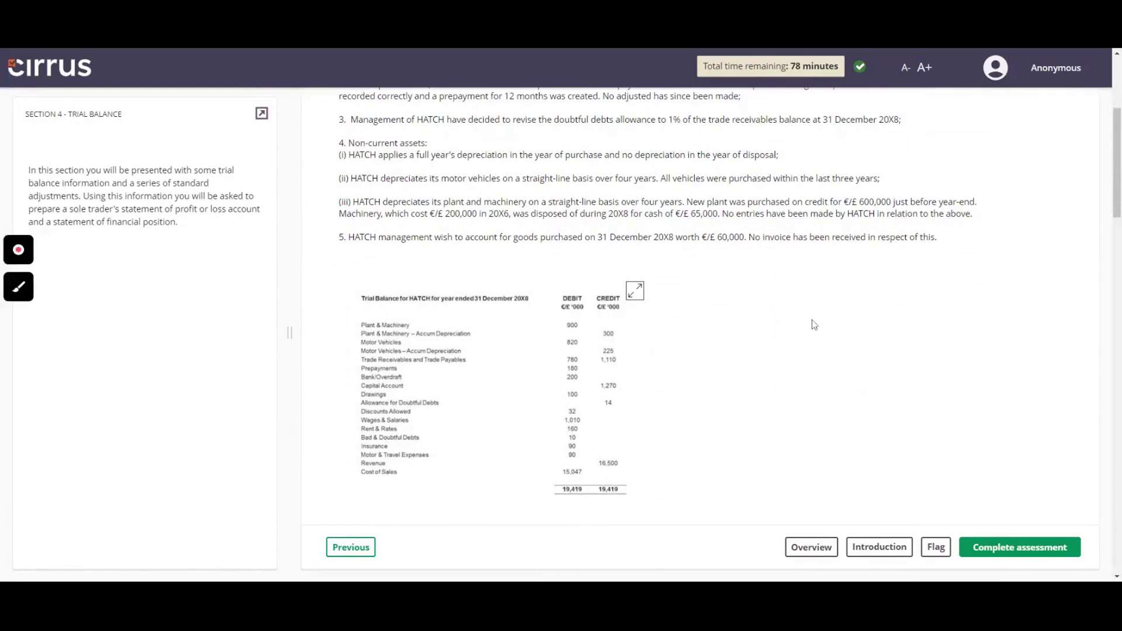
click(558, 334)
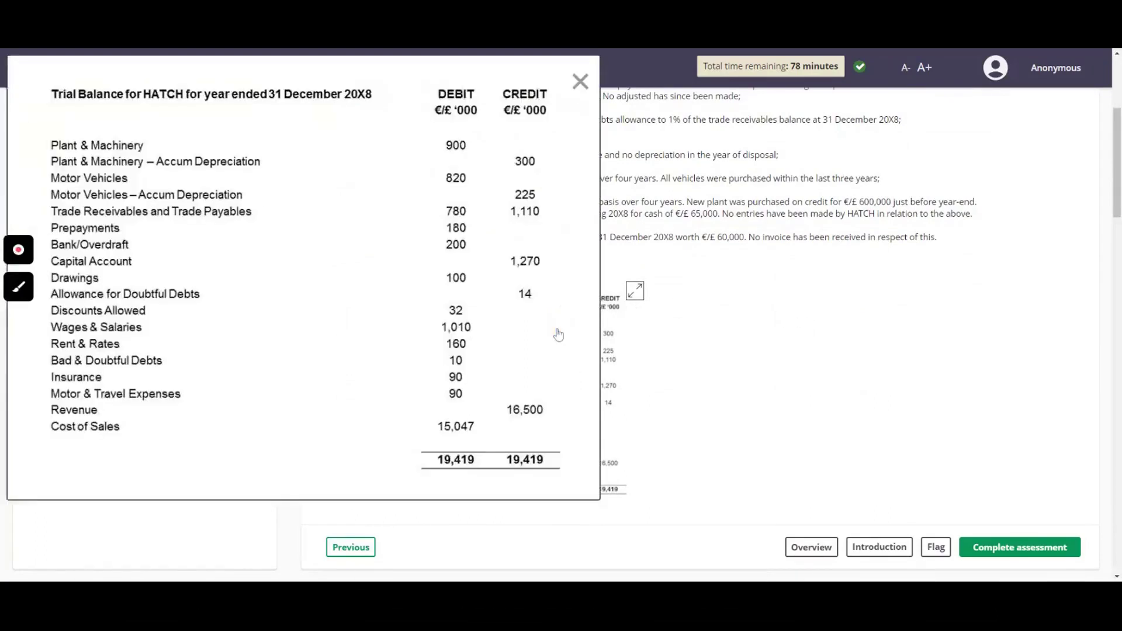
click(580, 82)
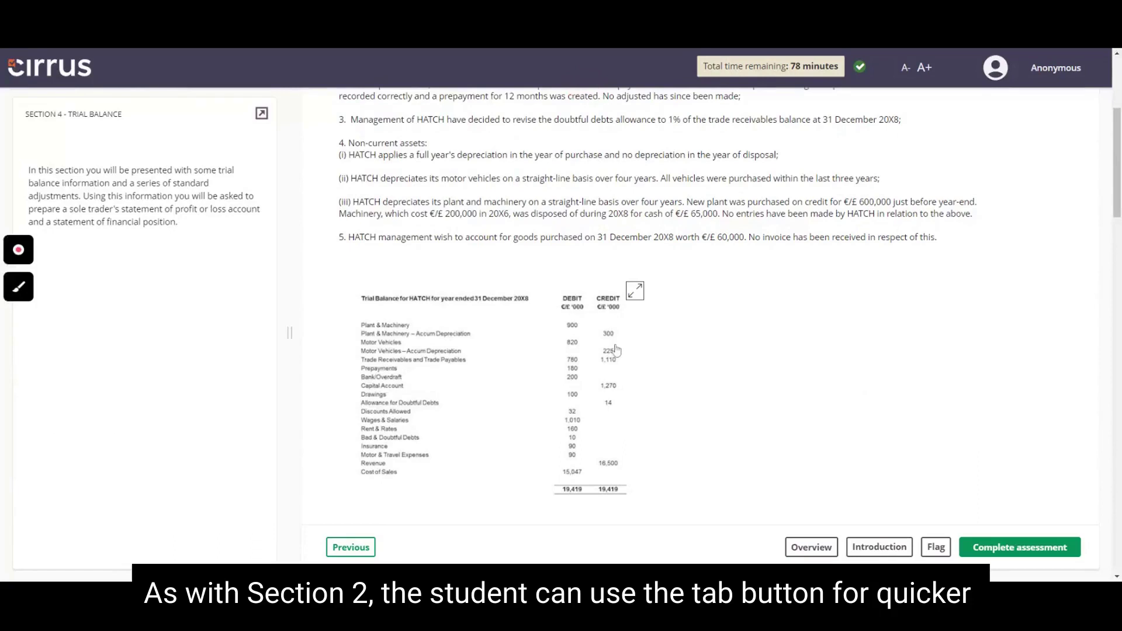
- In Hatch Meats' profit and loss table, enter Revenue 16500, Cost of Sales 14962, Discounts Allowed 32, Wages & Salaries 1010
scroll(617, 350, down, 1)
scroll(616, 349, down, 1)
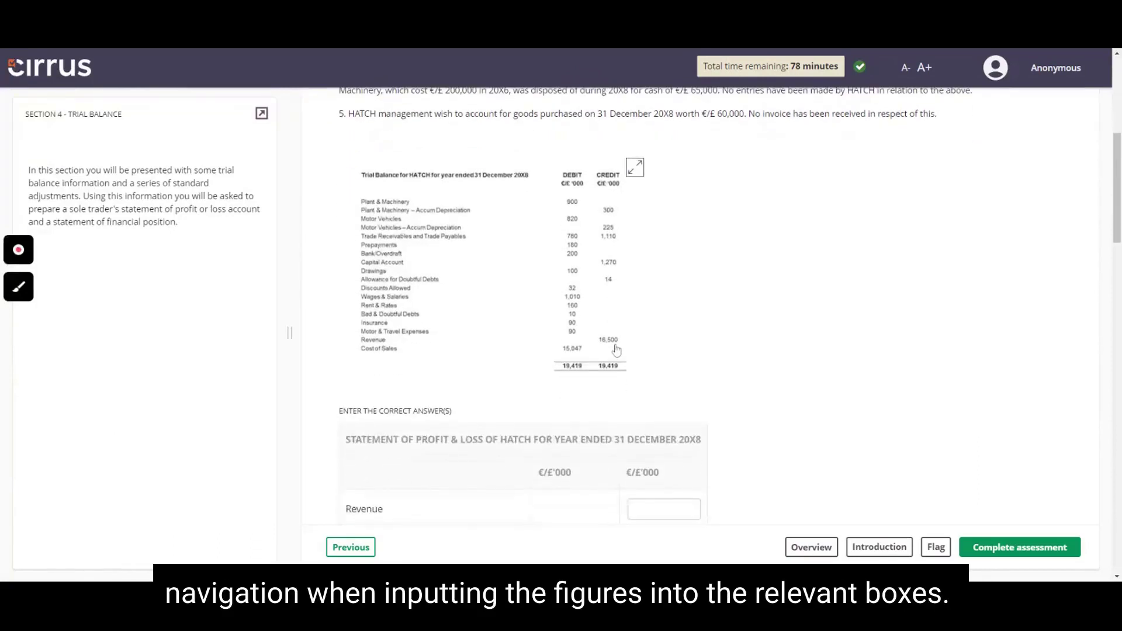
scroll(617, 349, down, 2)
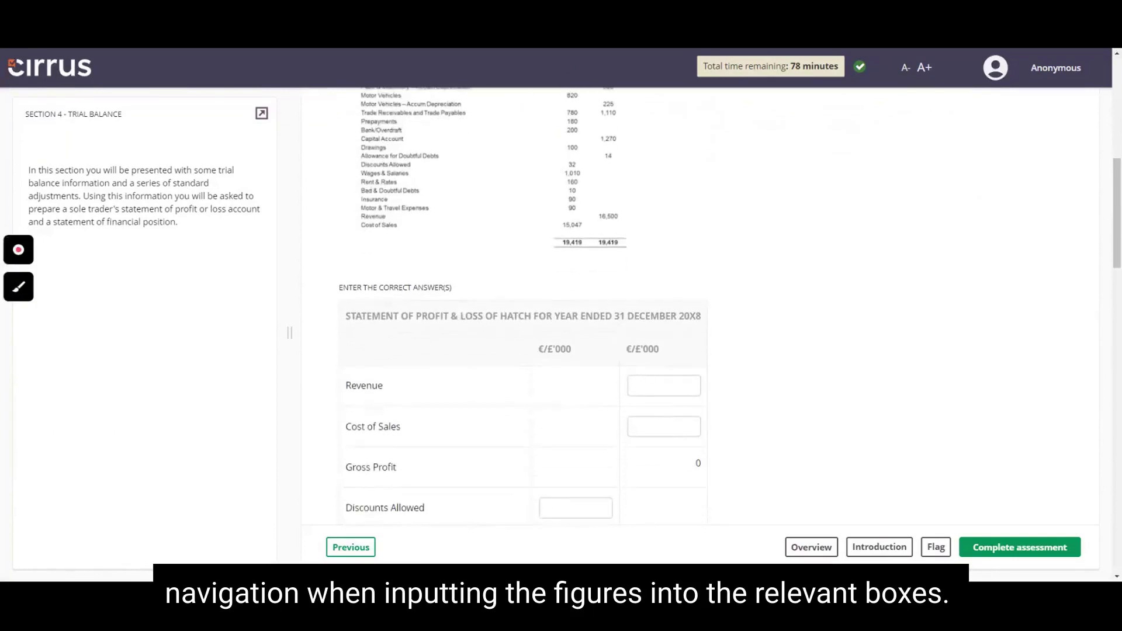
click(657, 383)
text(16500)
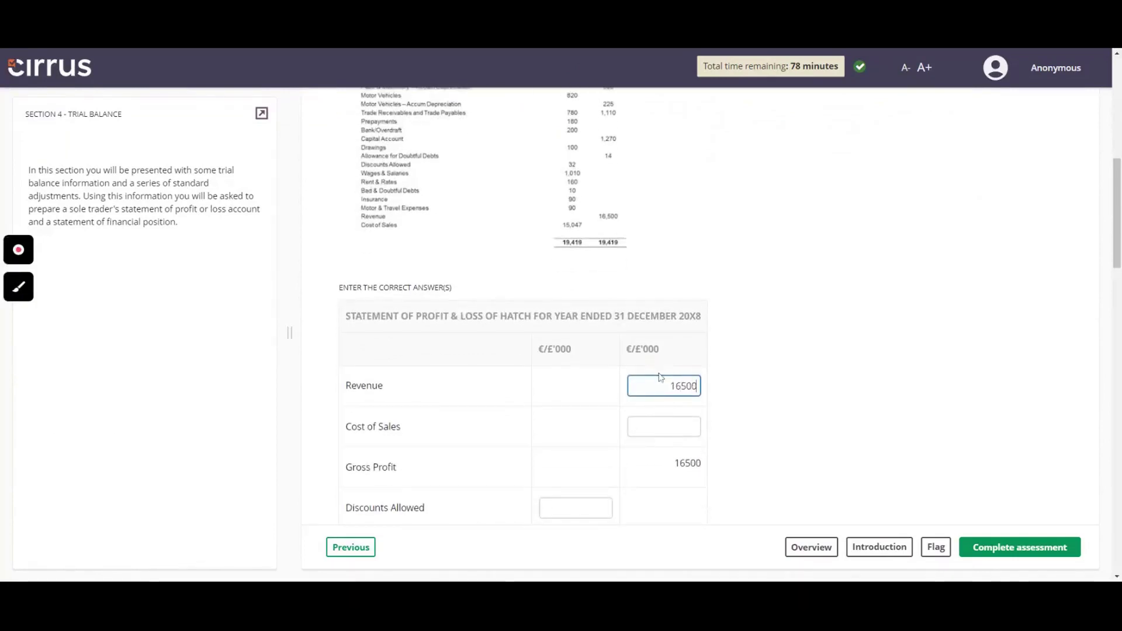
click(663, 426)
text(14)
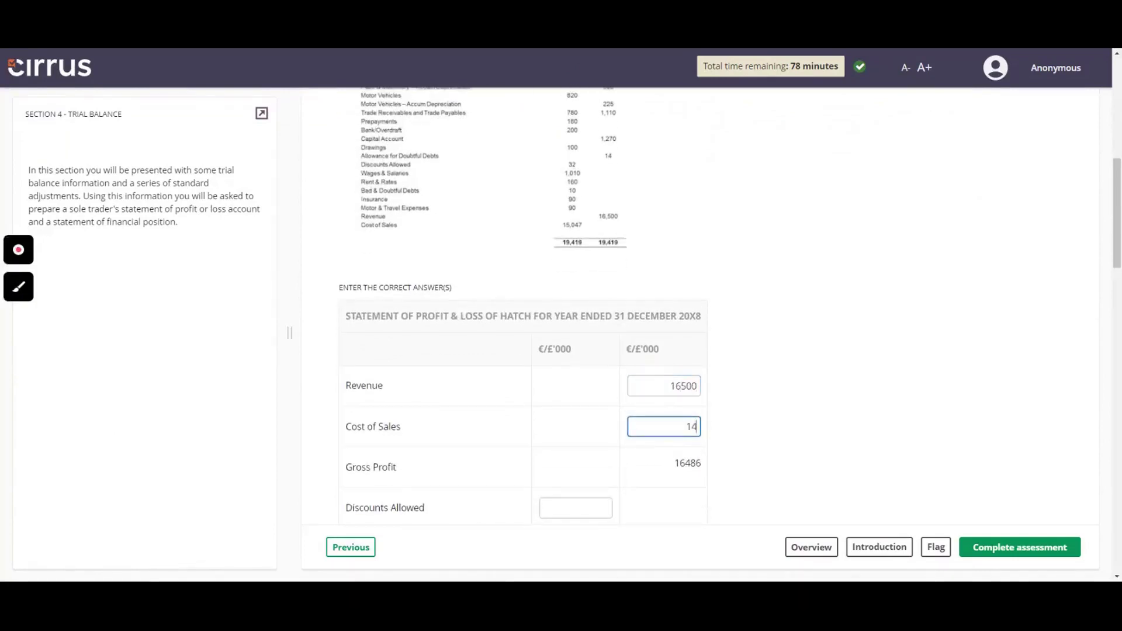
text(9)
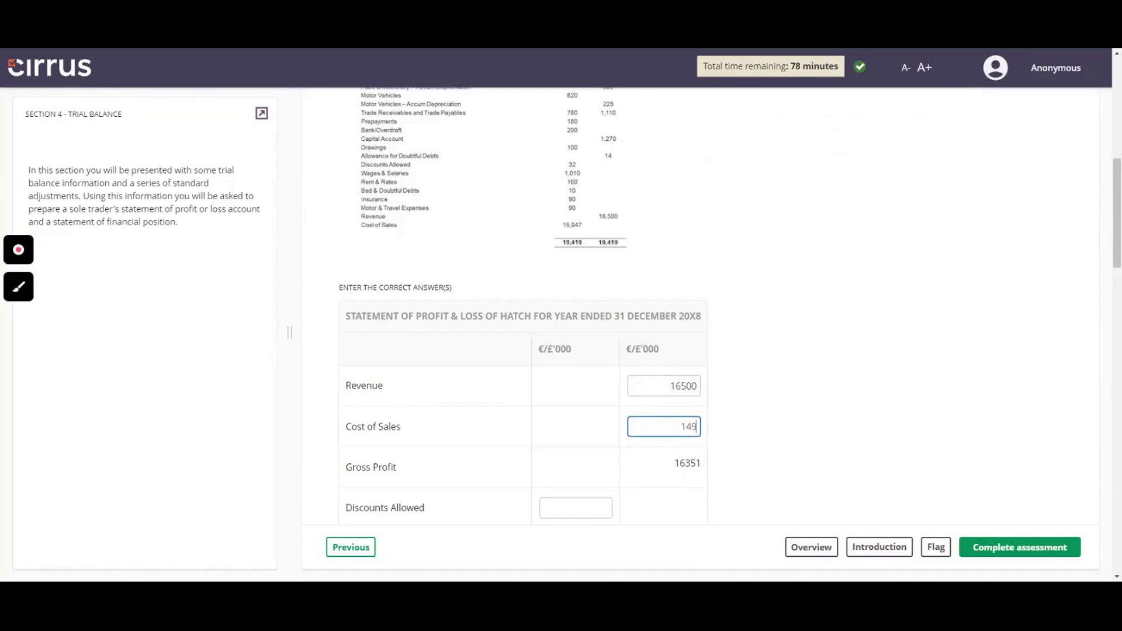
text(62)
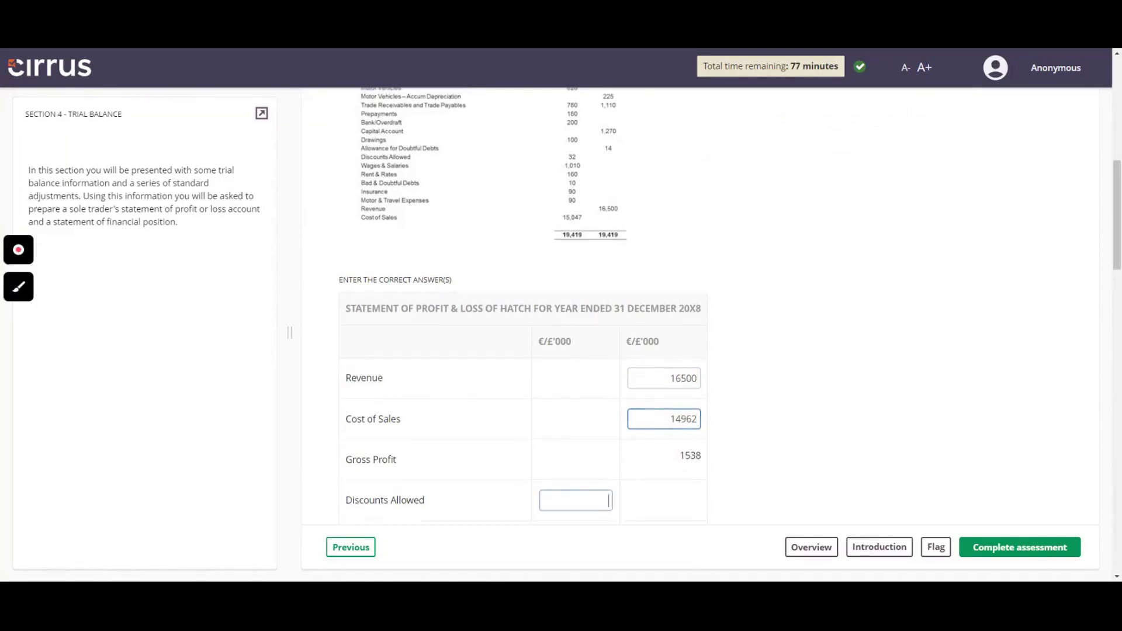
click(576, 508)
text(3)
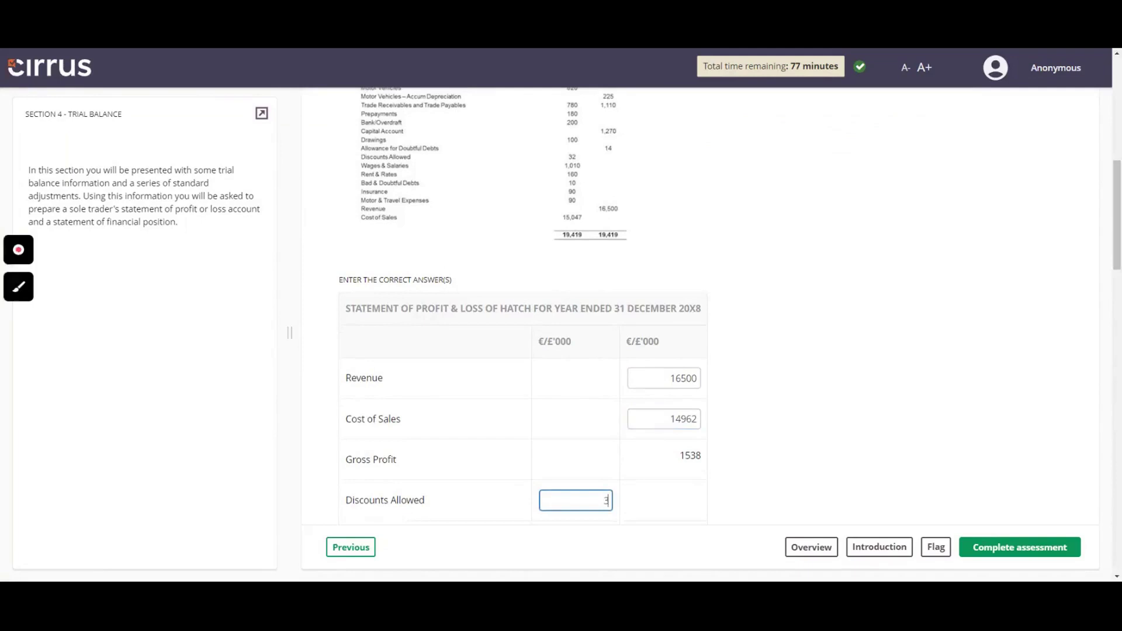
text(2)
key(Tab)
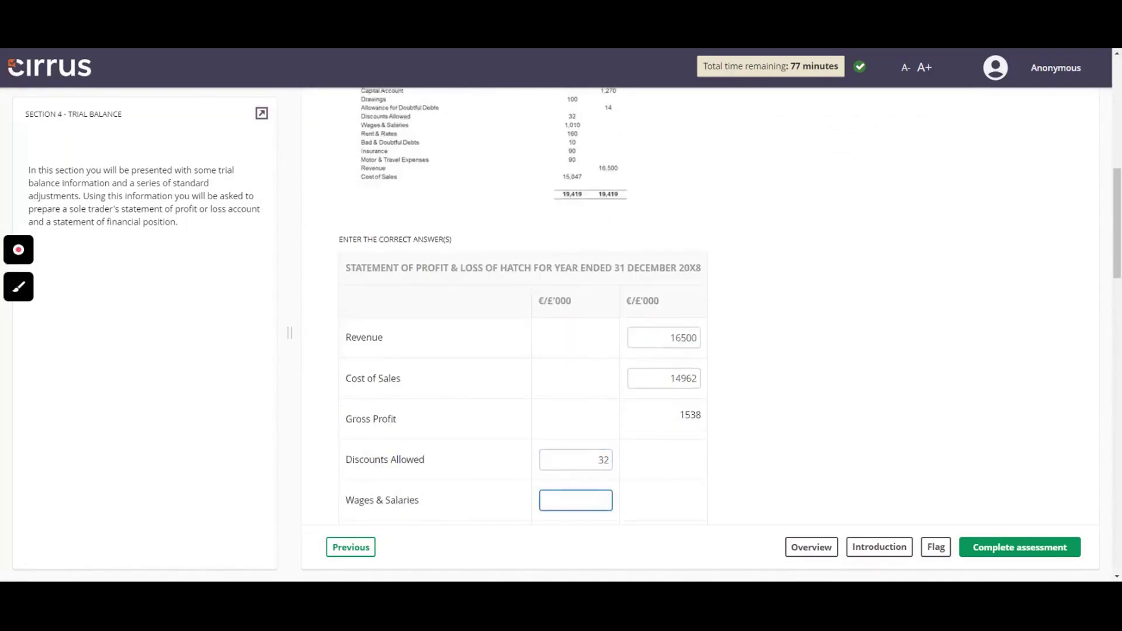
text(1010)
- Complete the assessment, confirming the finish despite unanswered questions, and submit the answers
click(1005, 552)
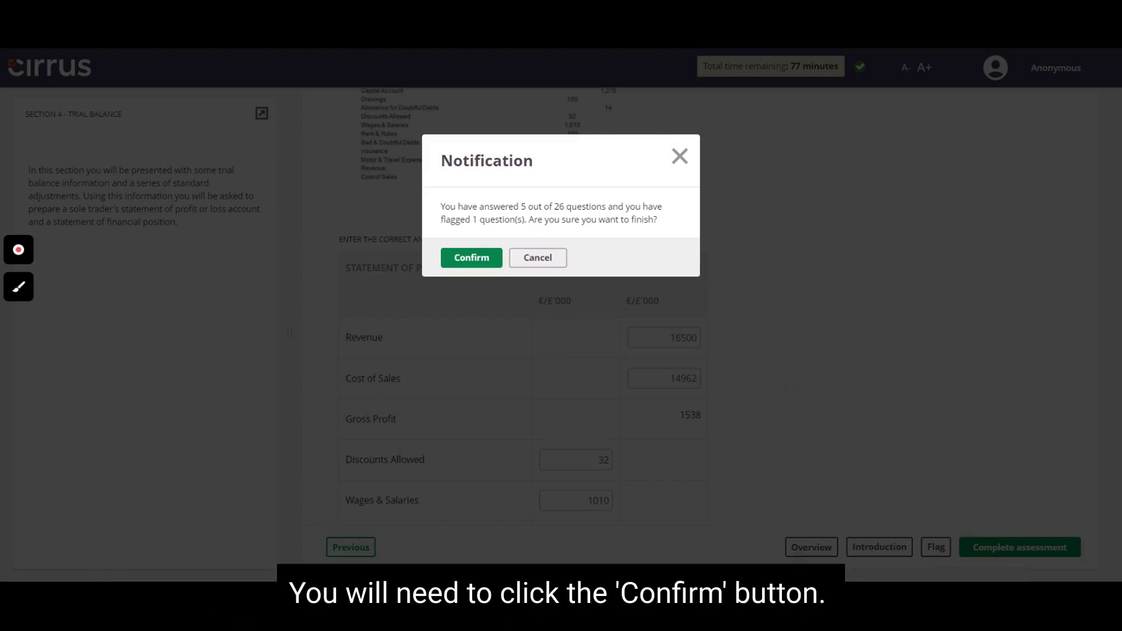
click(470, 262)
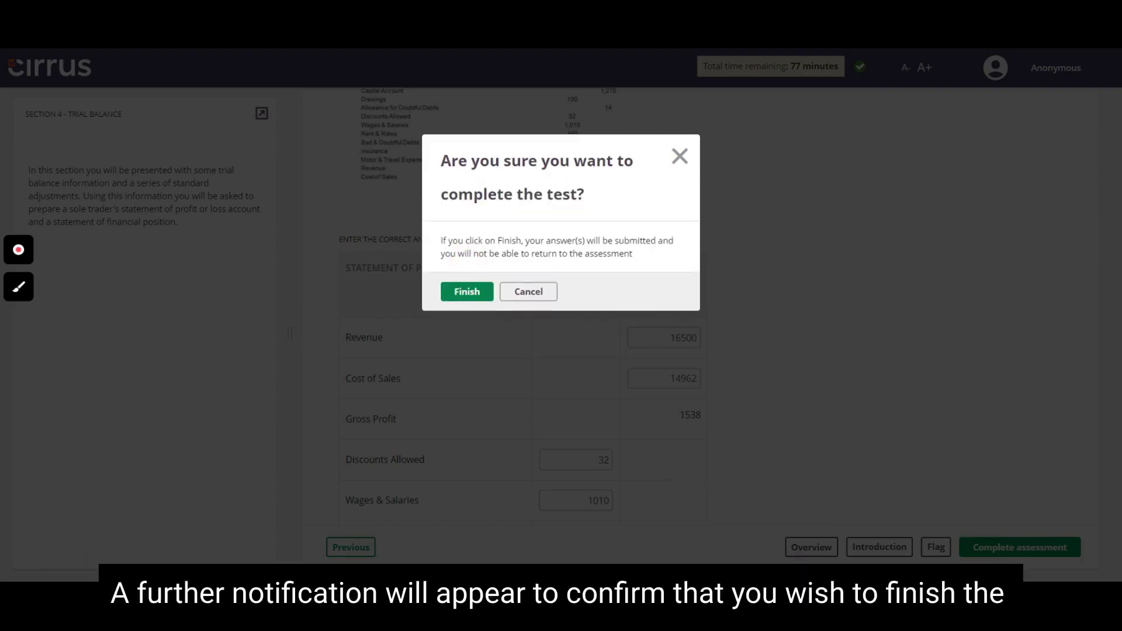
click(482, 296)
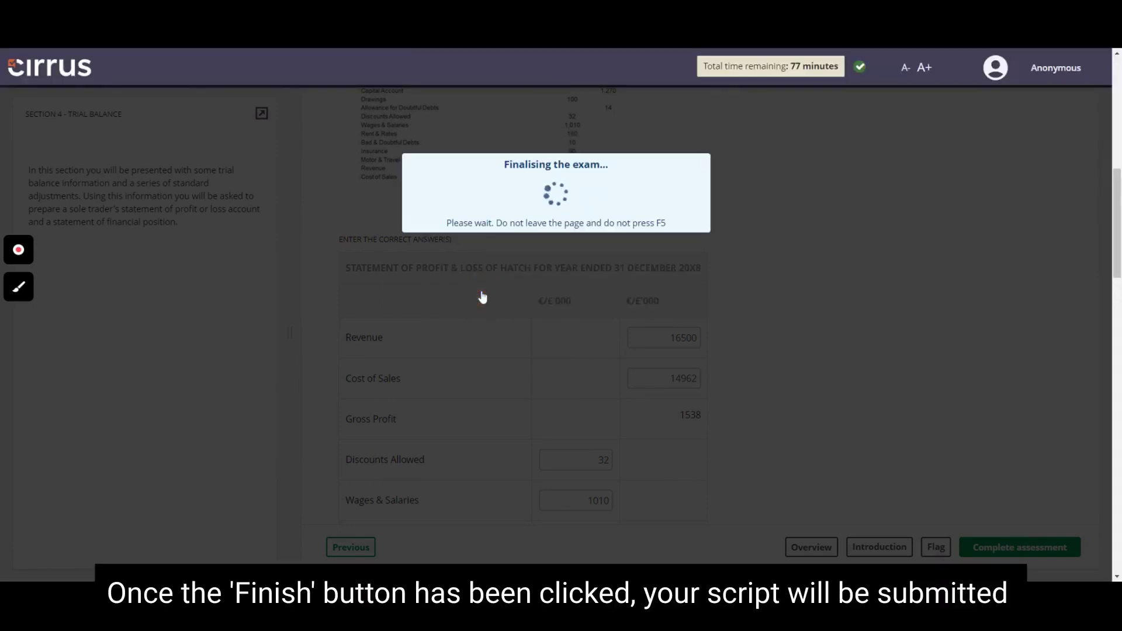